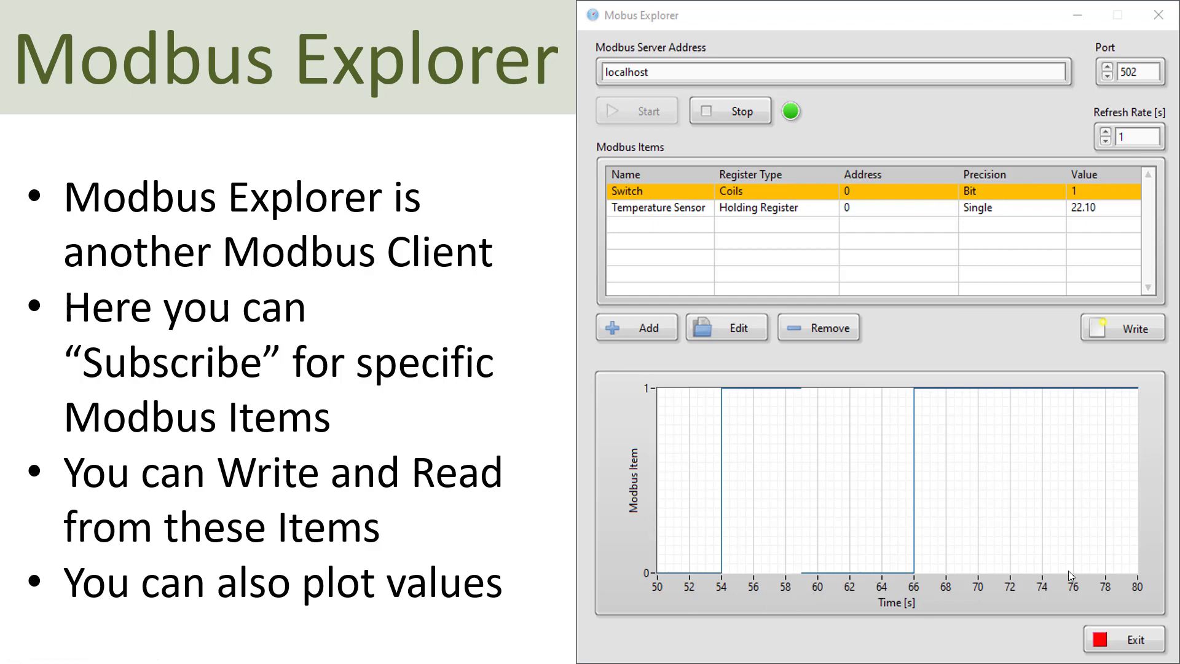
Examine the Modbus Demo Server, Modbus Demo Client and Modbus Explorer folders inside the Applications folder.
key("alt+Tab")
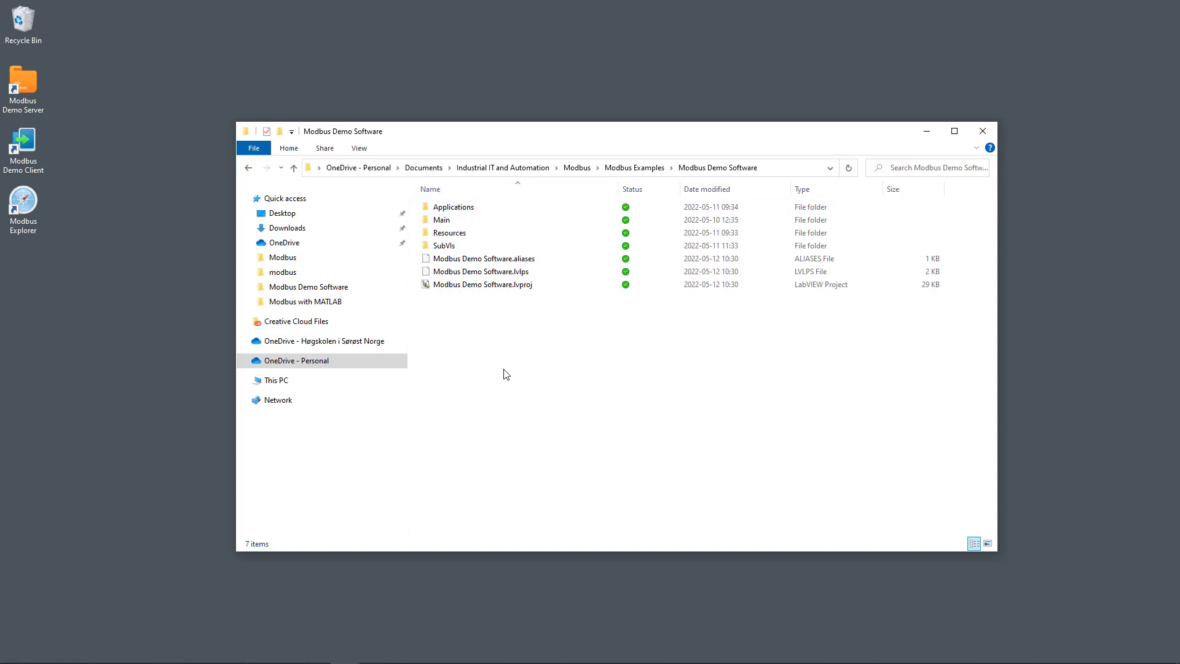
double_click(462, 212)
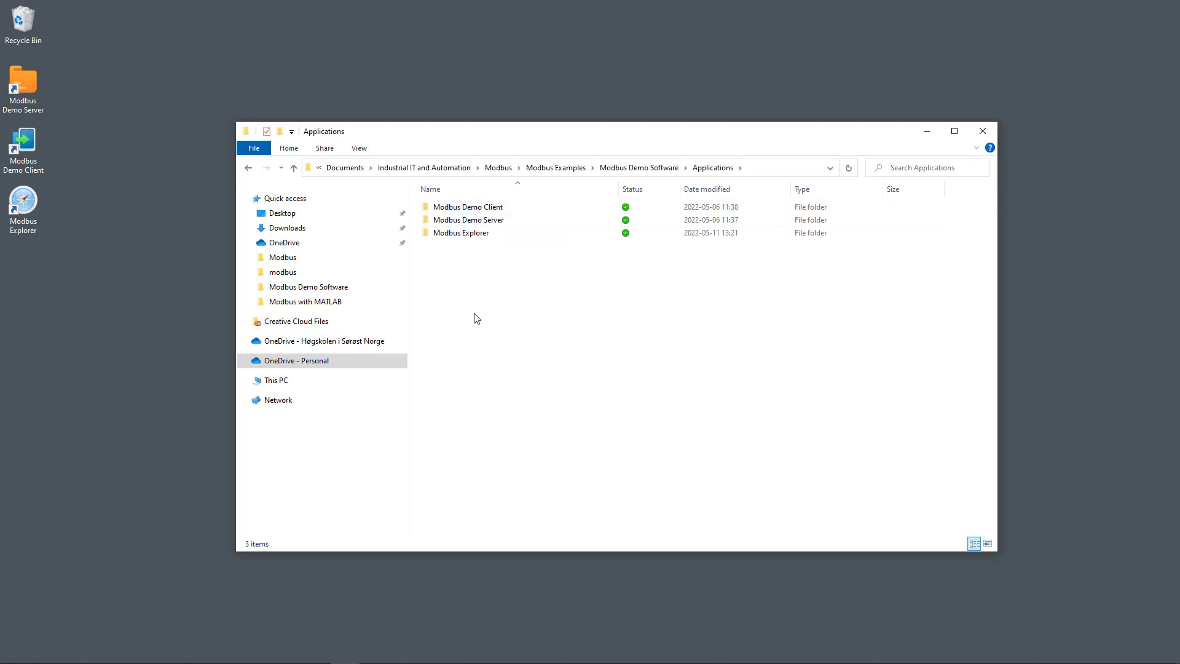
double_click(492, 223)
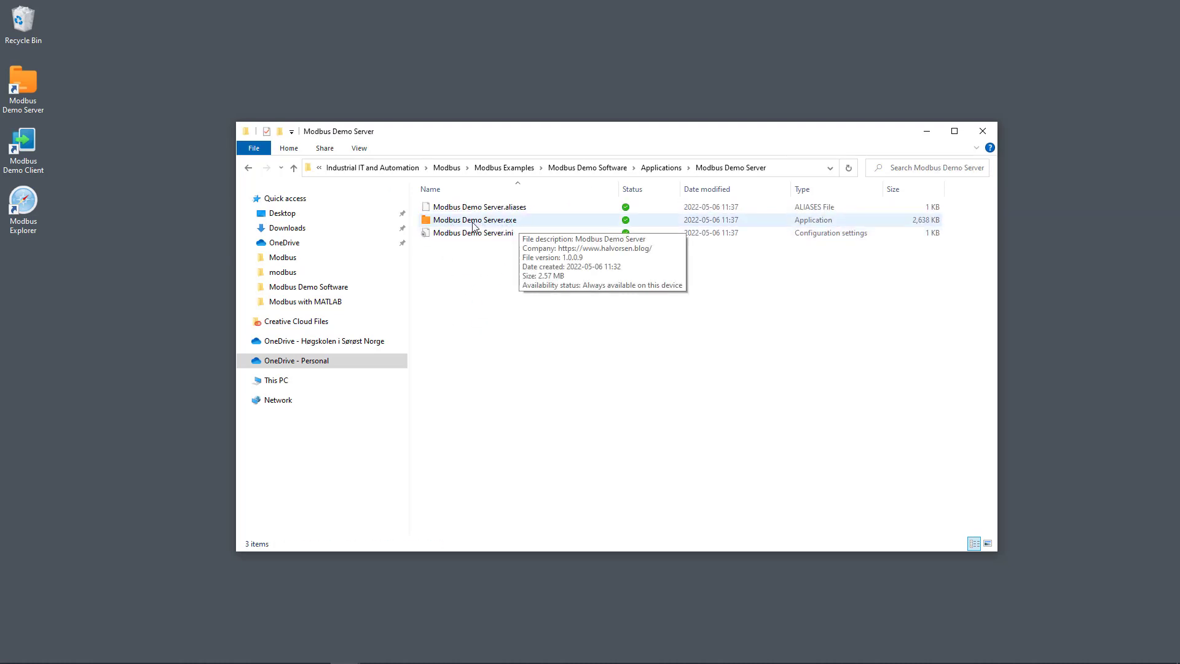
left_click(657, 168)
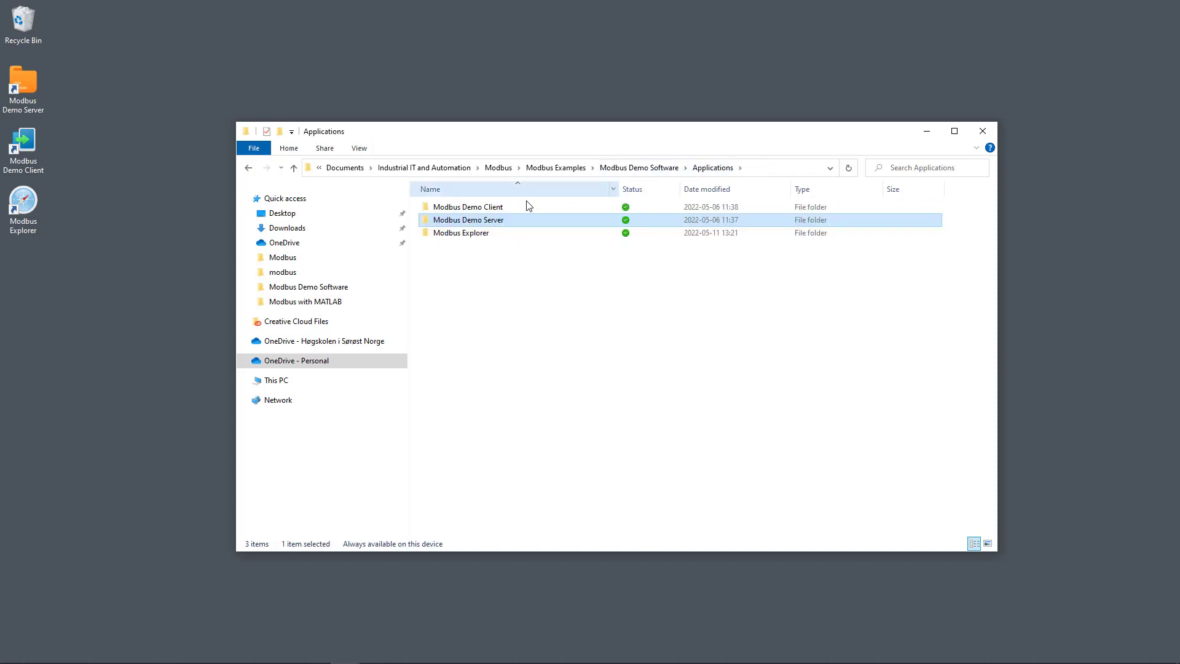
double_click(485, 208)
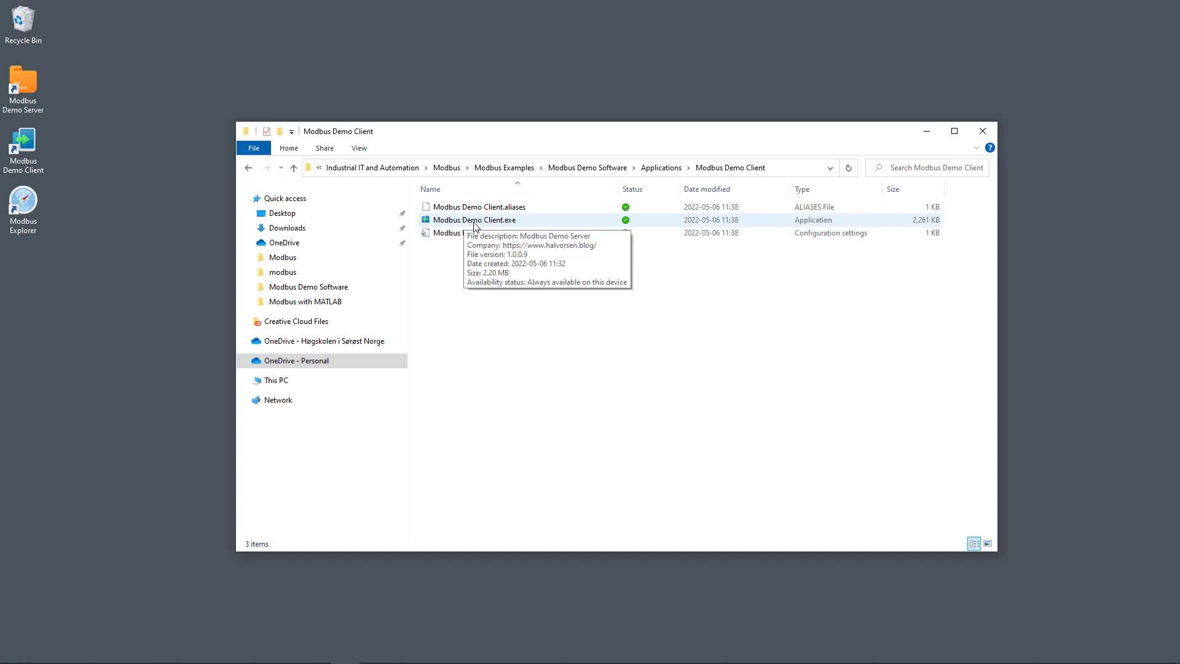
left_click(662, 168)
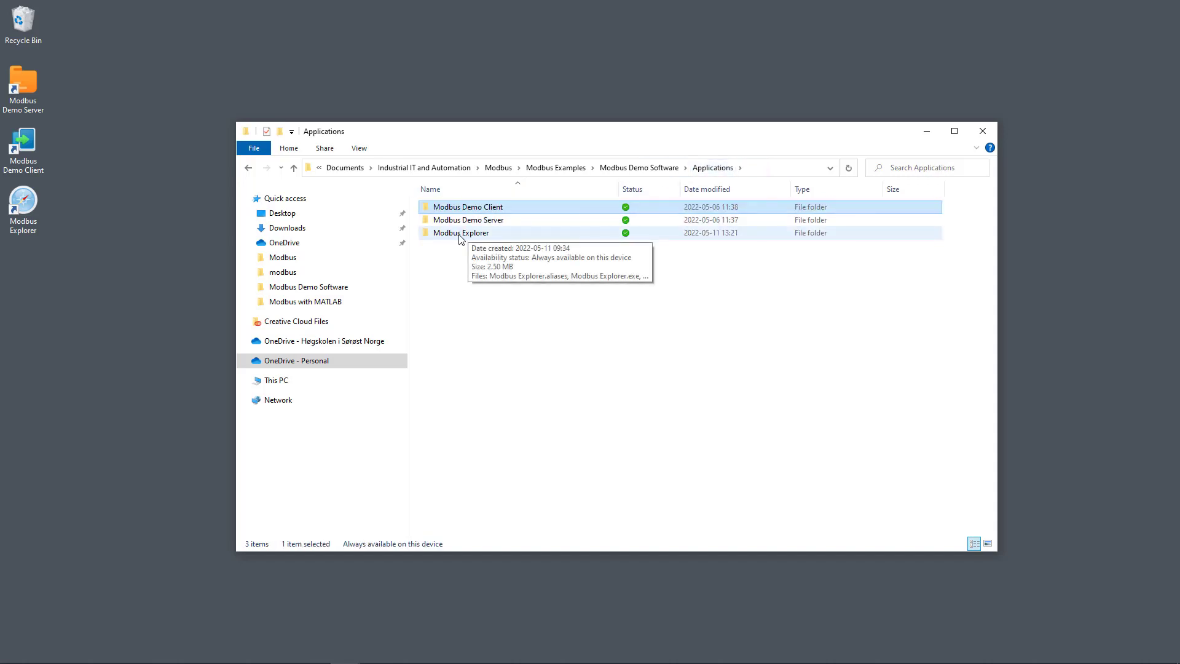
double_click(461, 234)
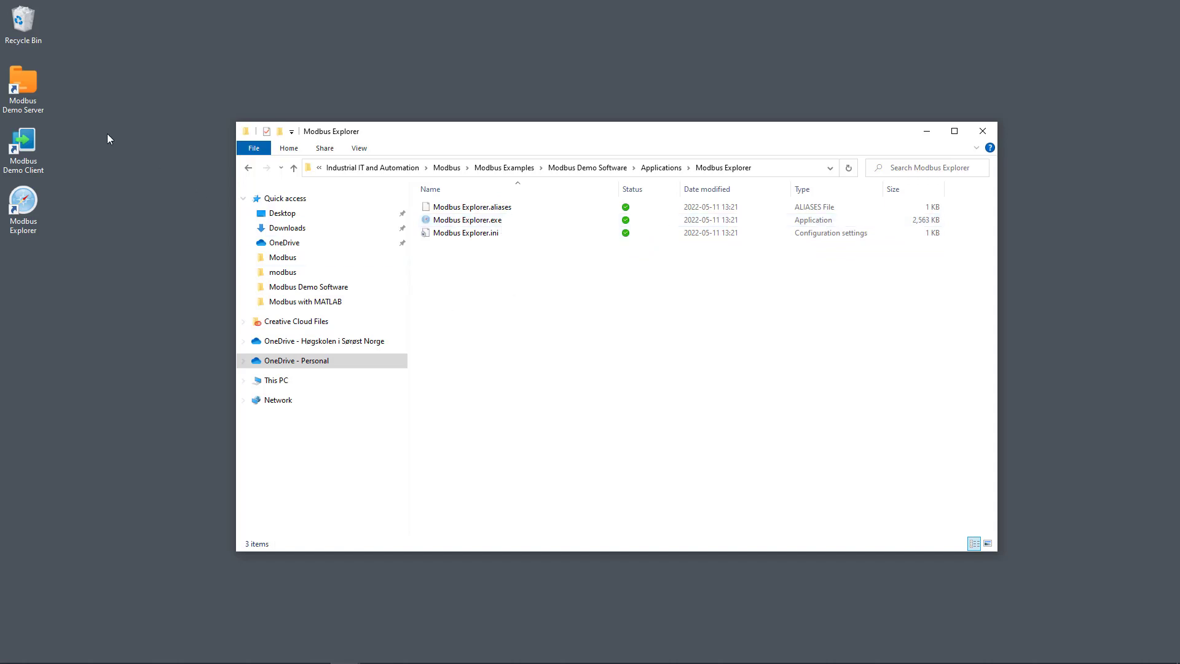
Clear the desktop by minimizing the Modbus Explorer folder window and closing the LabVIEW start window.
left_click(71, 258)
left_click(927, 130)
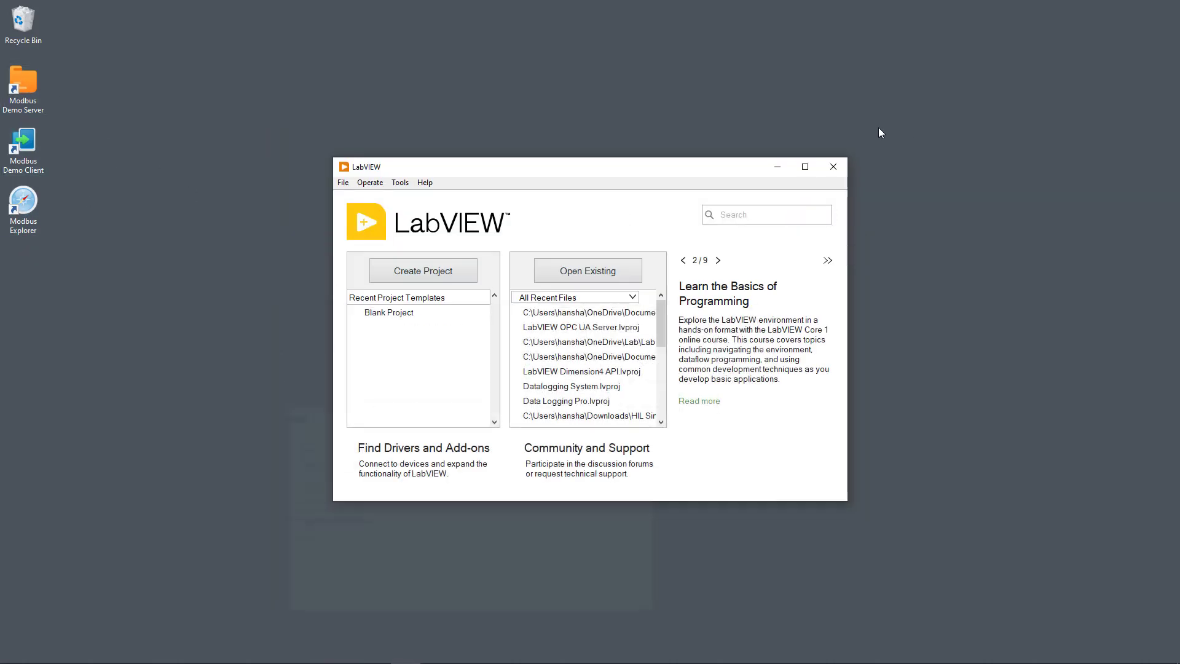
left_click(834, 166)
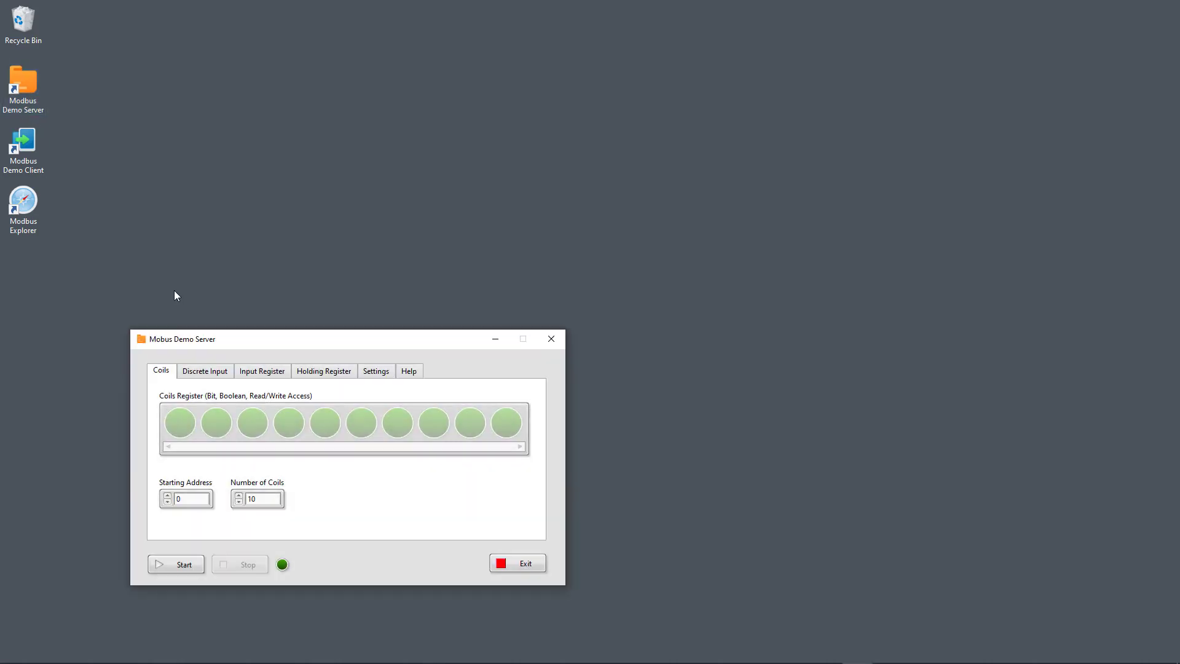
Move the Modbus Demo Server window up, and open Modbus Demo Client directly below it.
left_click_drag(242, 348, 204, 48)
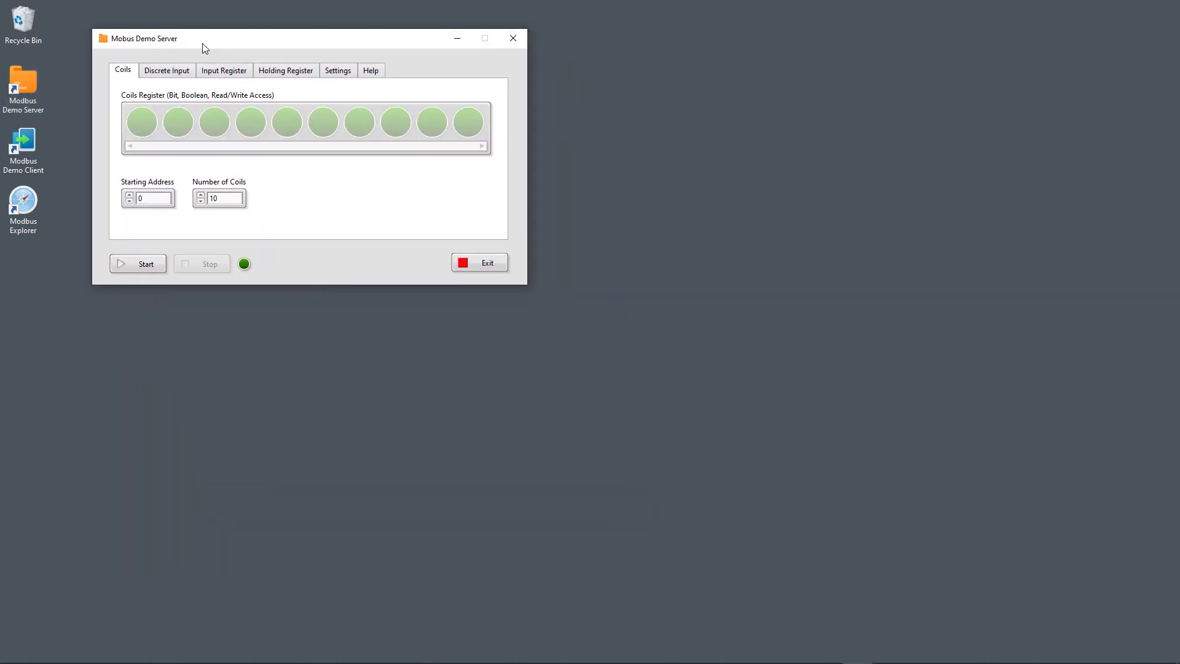
left_click(25, 142)
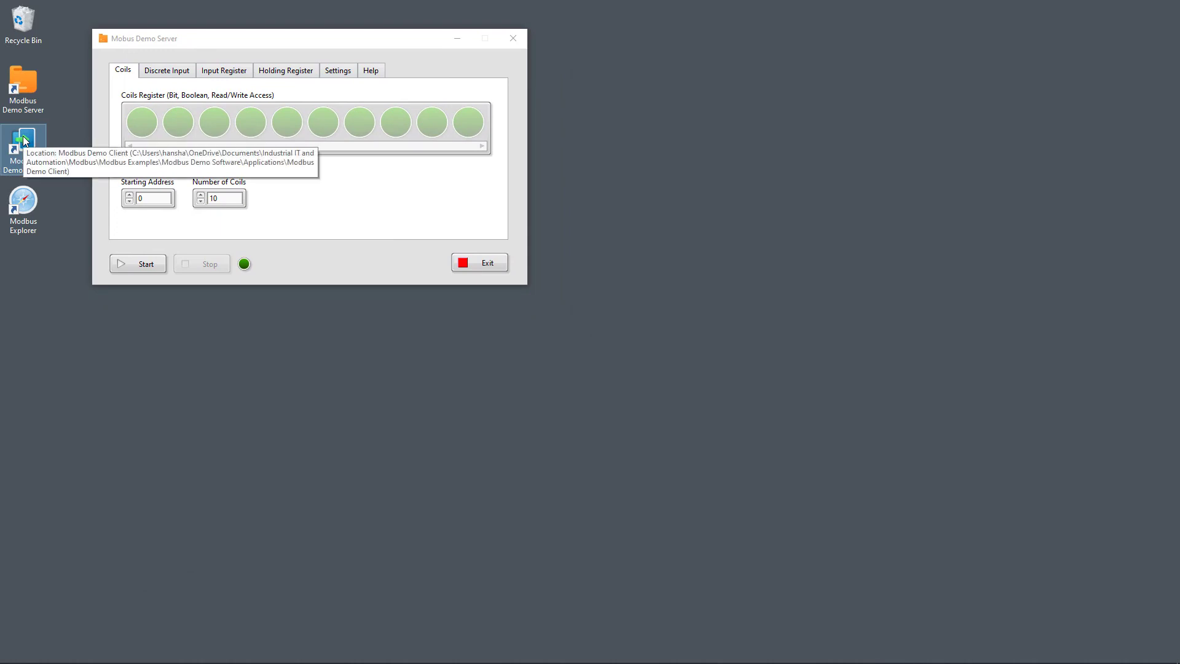
left_click_drag(769, 197, 205, 308)
Open Modbus Explorer, place it beside the server and client windows, and leave a small gap between those two.
left_click(25, 201)
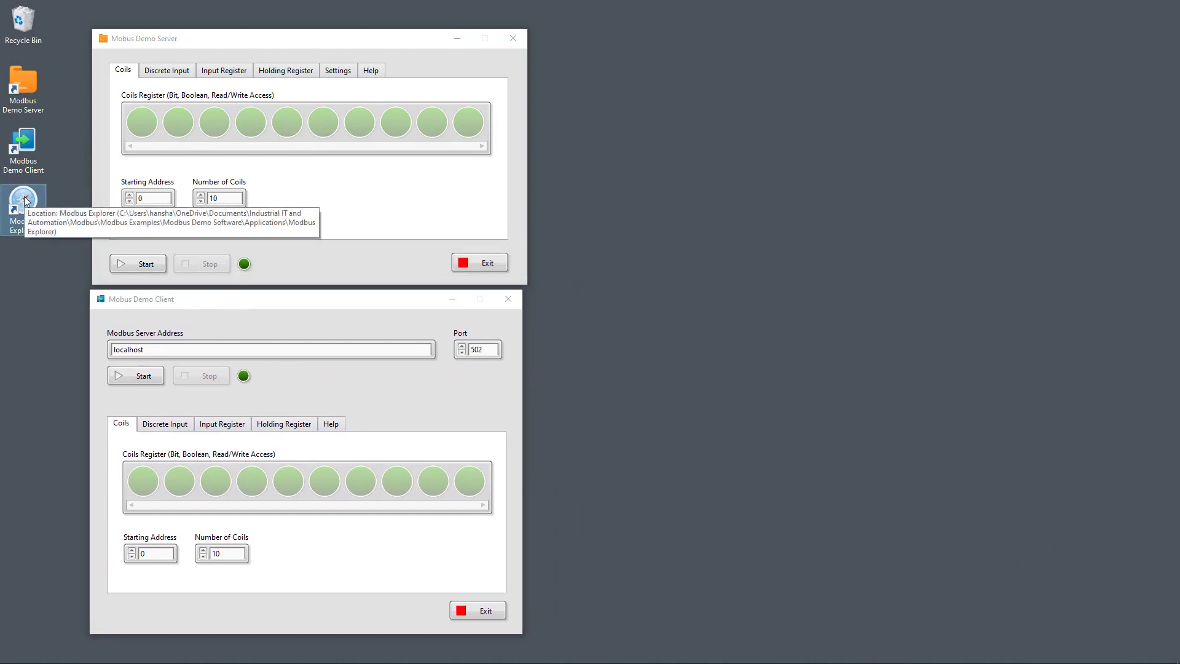
double_click(25, 198)
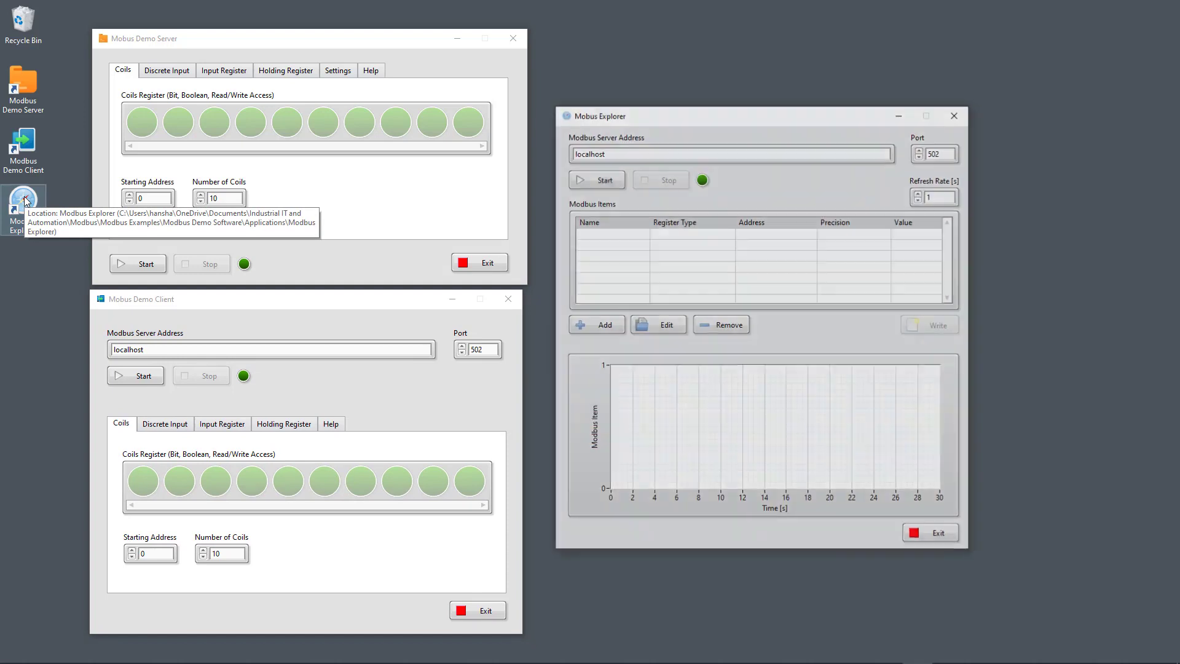
left_click_drag(775, 120, 801, 86)
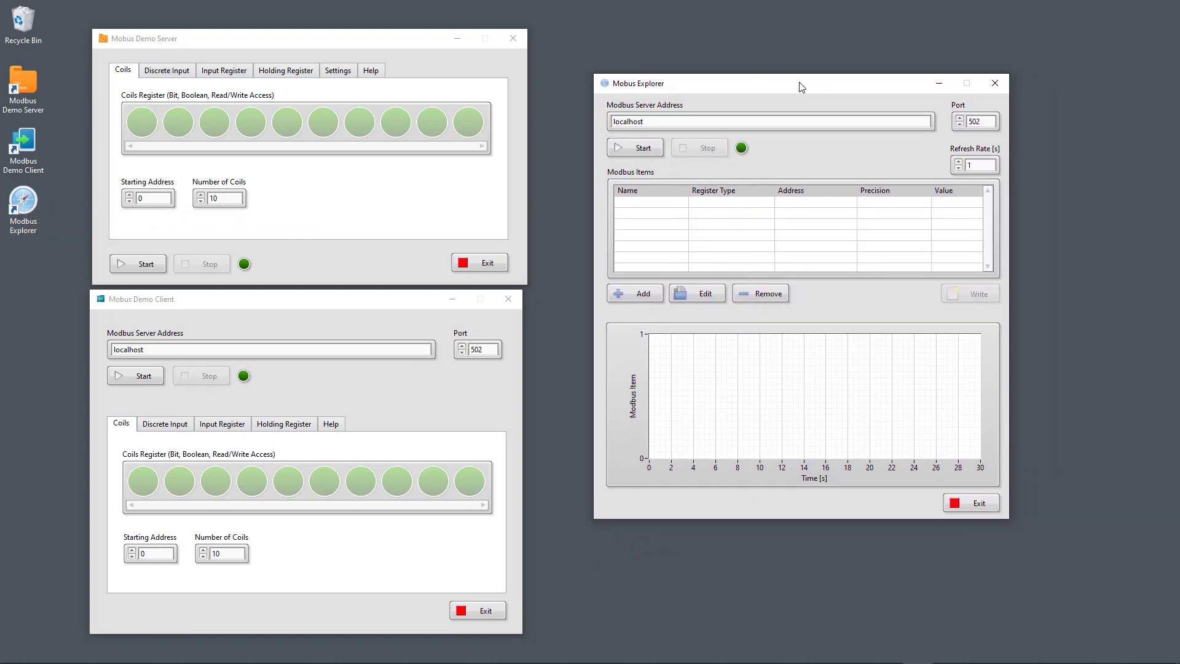
left_click_drag(344, 300, 349, 310)
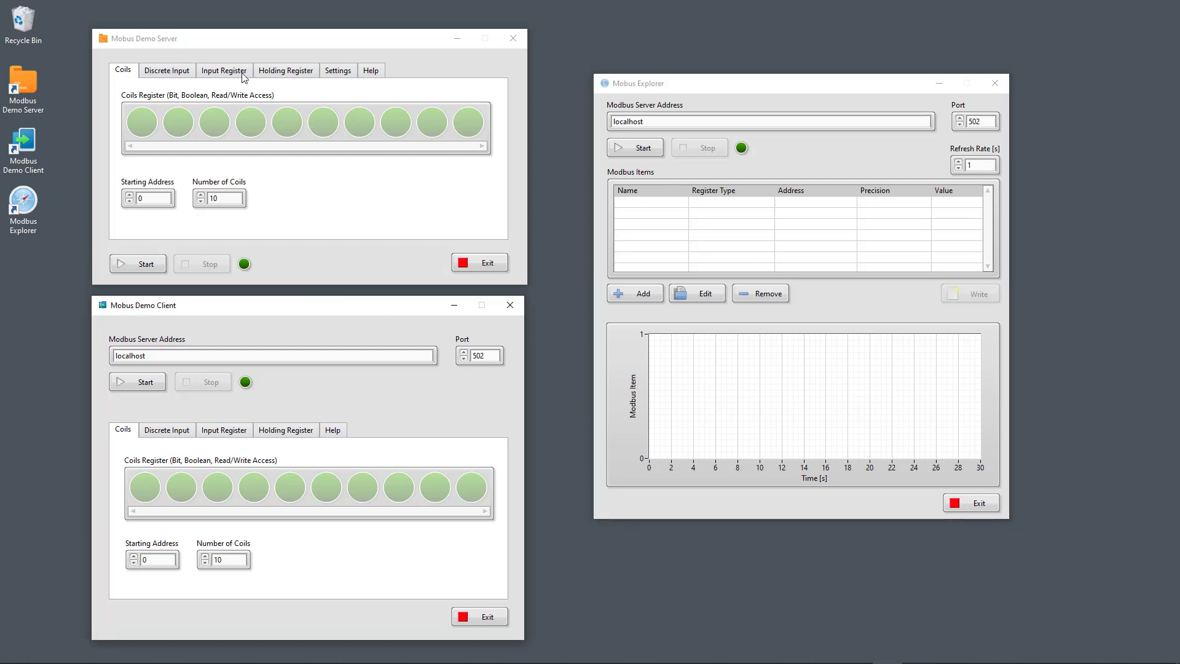
left_click_drag(225, 42, 225, 39)
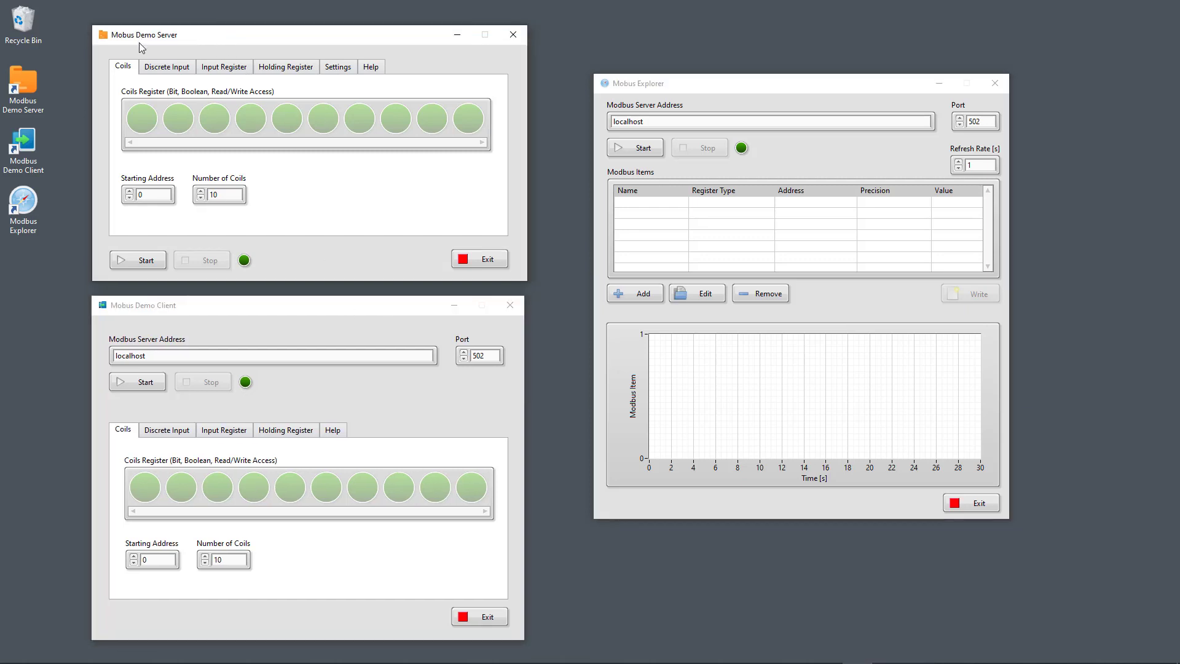
Start the Modbus server and review its Discrete Input, Input Register, Holding Register and Settings pages, ending on Coils.
left_click(135, 260)
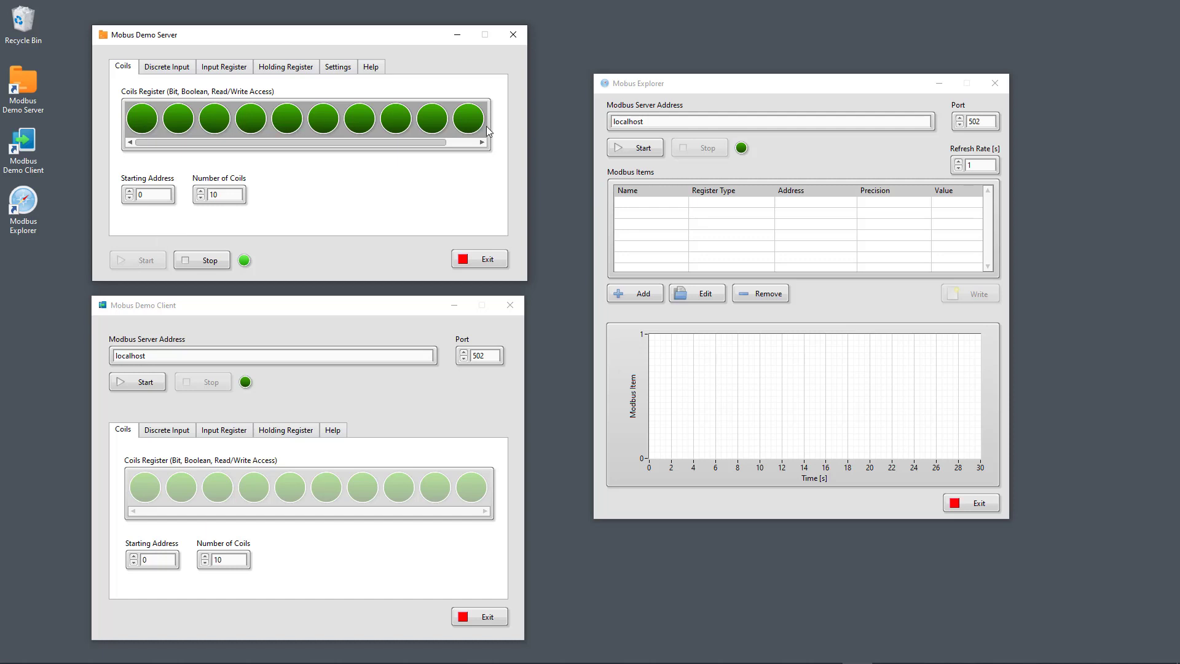
left_click(177, 67)
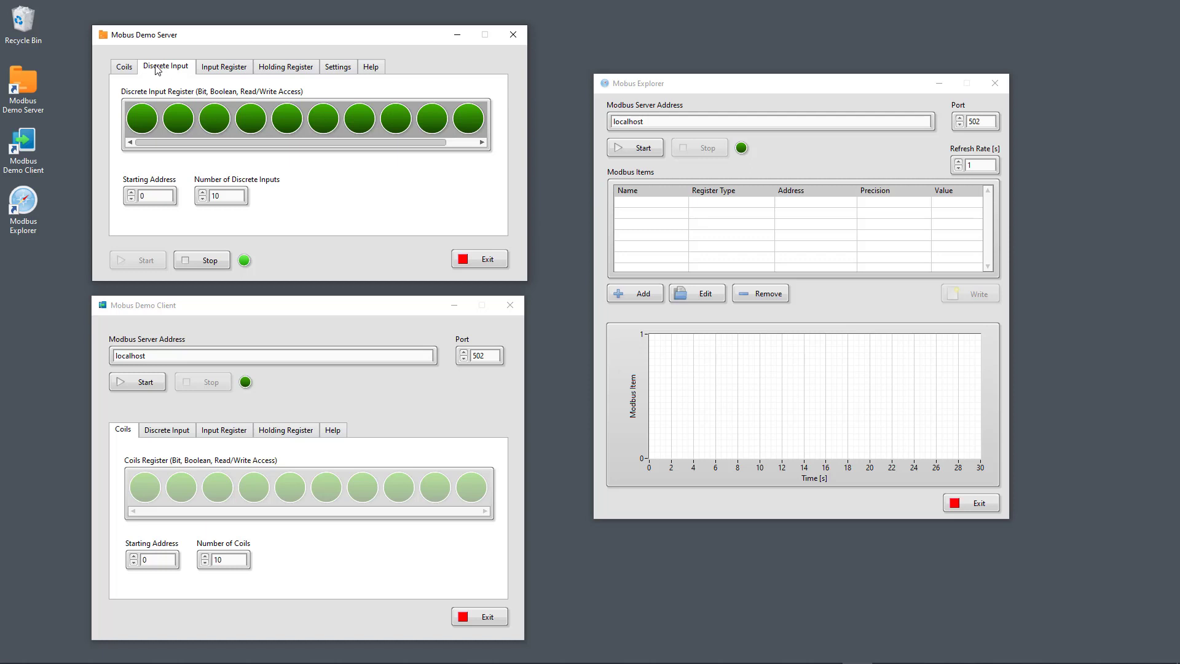
left_click(205, 68)
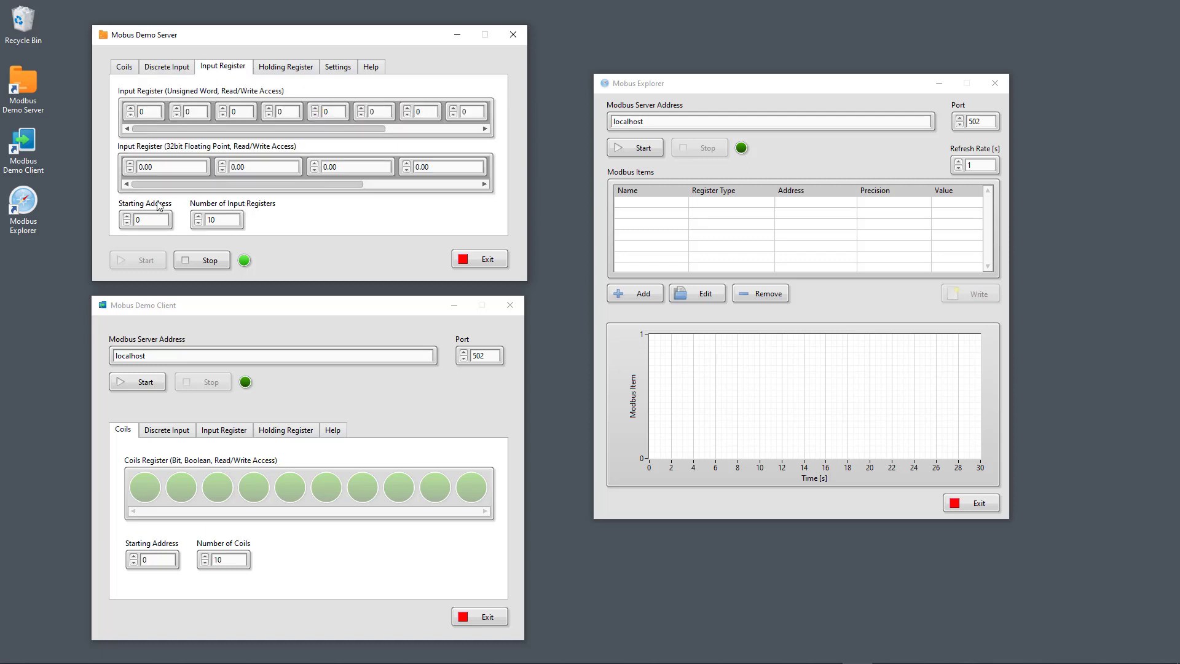
left_click(285, 70)
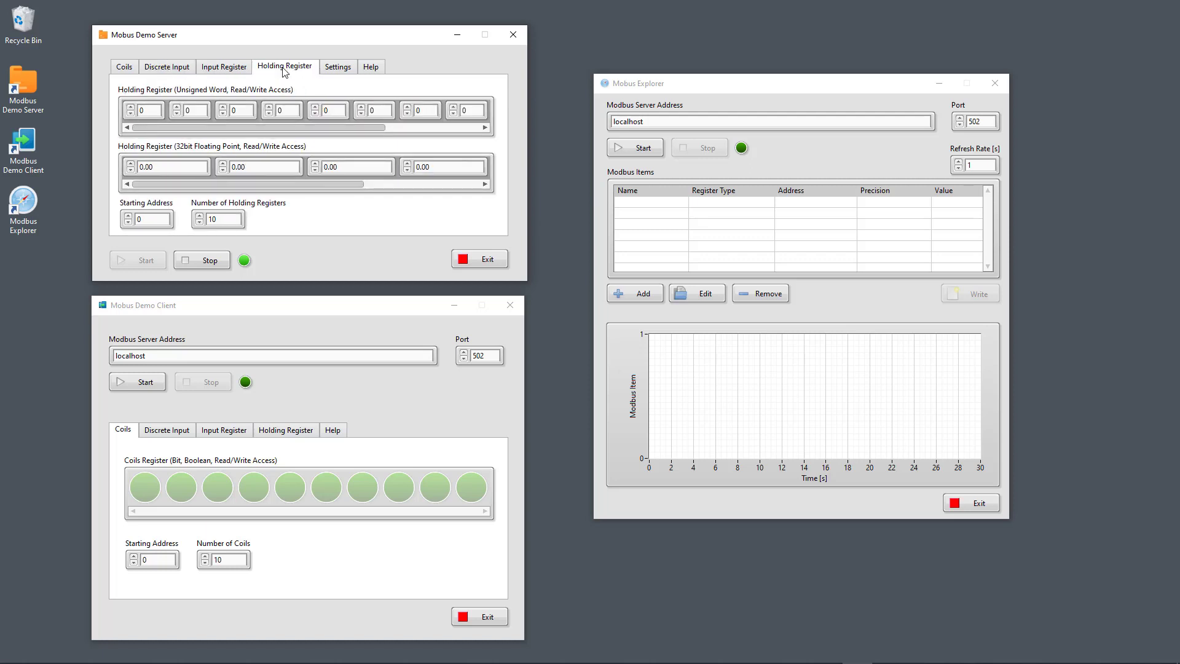
left_click(348, 71)
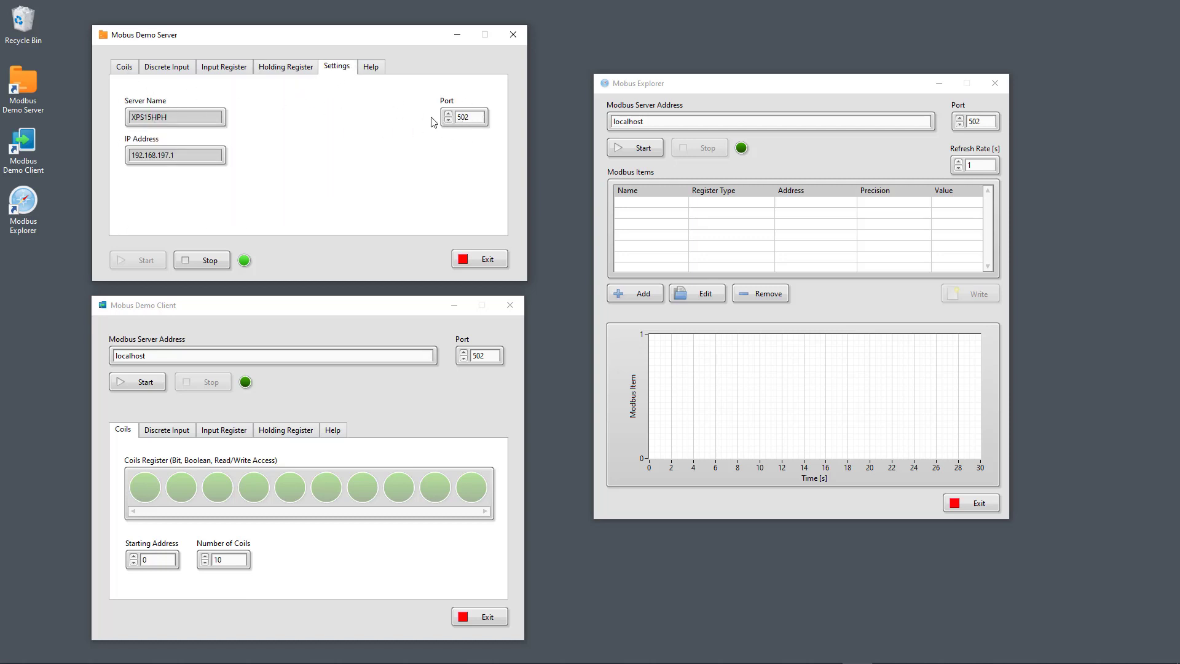
left_click(124, 68)
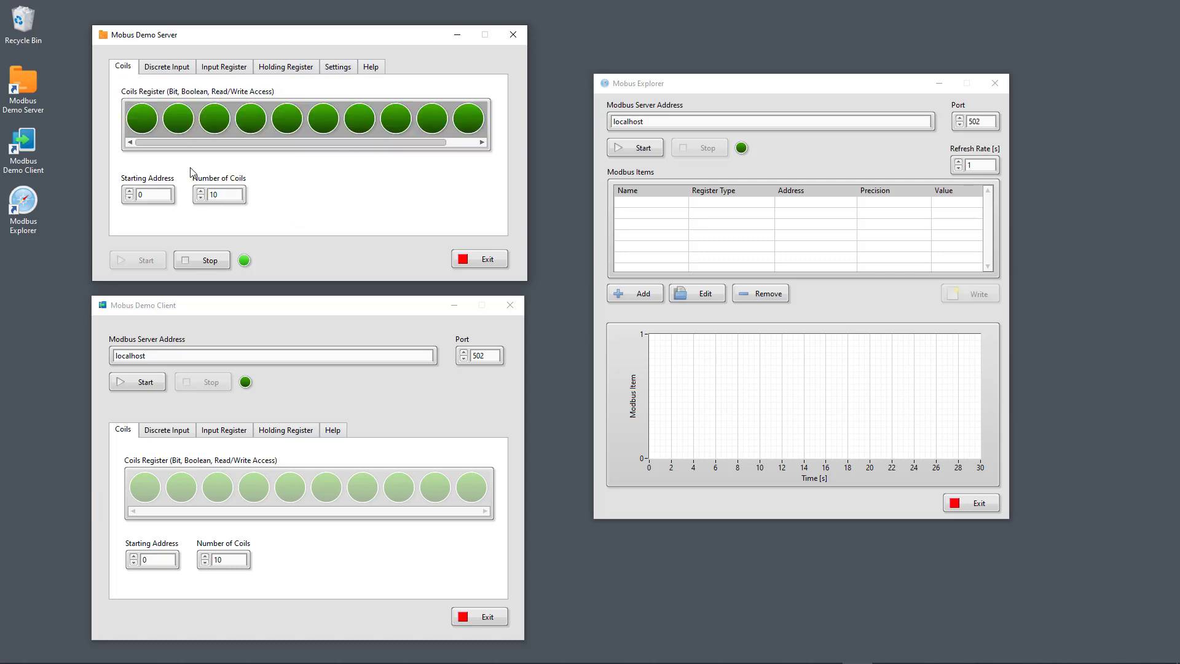
Start the Modbus Demo Client with server address localhost and port 502.
left_click(201, 308)
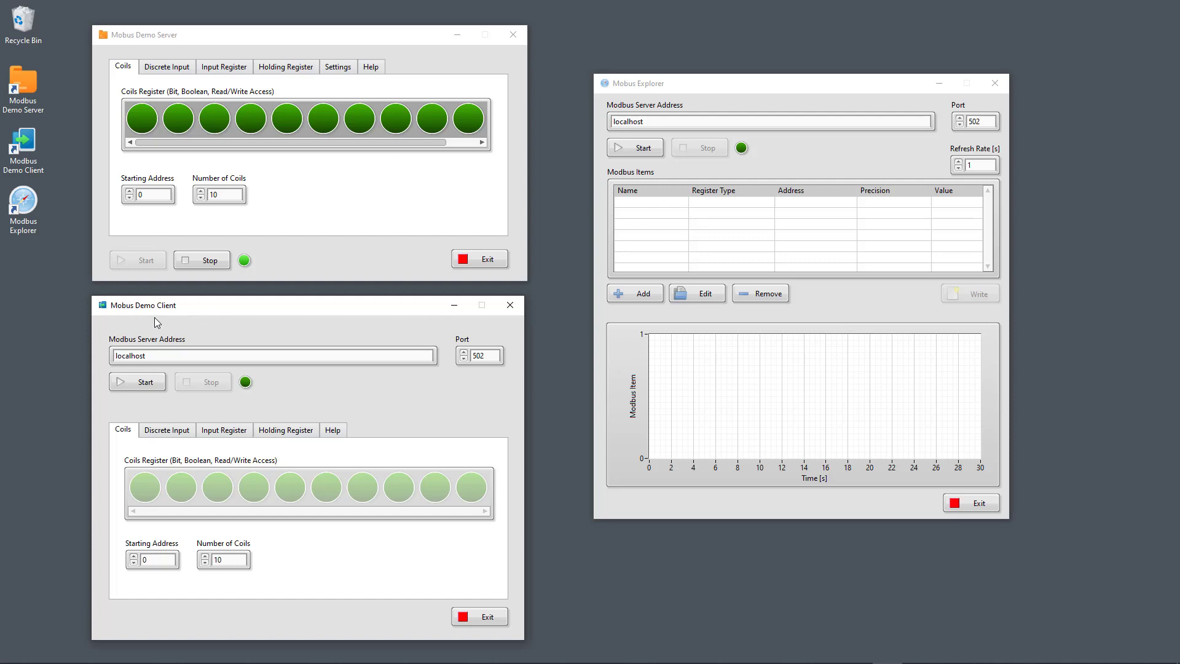
double_click(168, 356)
double_click(136, 360)
double_click(494, 358)
left_click(476, 395)
left_click(148, 385)
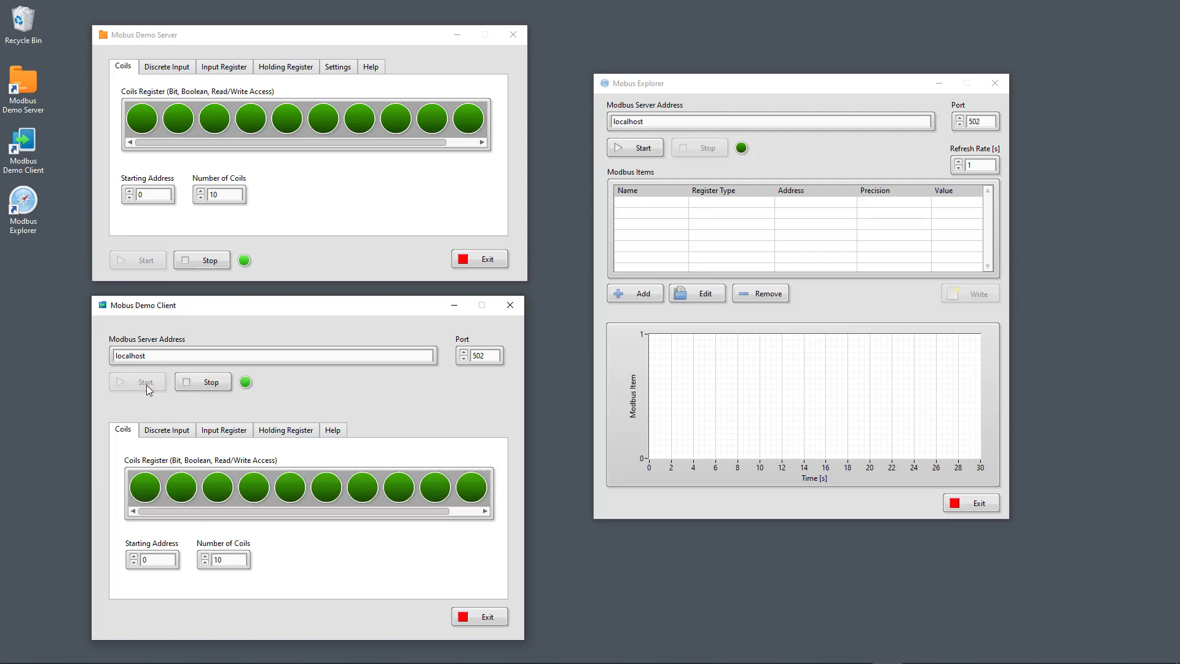
Switch on the first, second, fifth, seventh and ninth coils in the Modbus Demo Server.
left_click(135, 127)
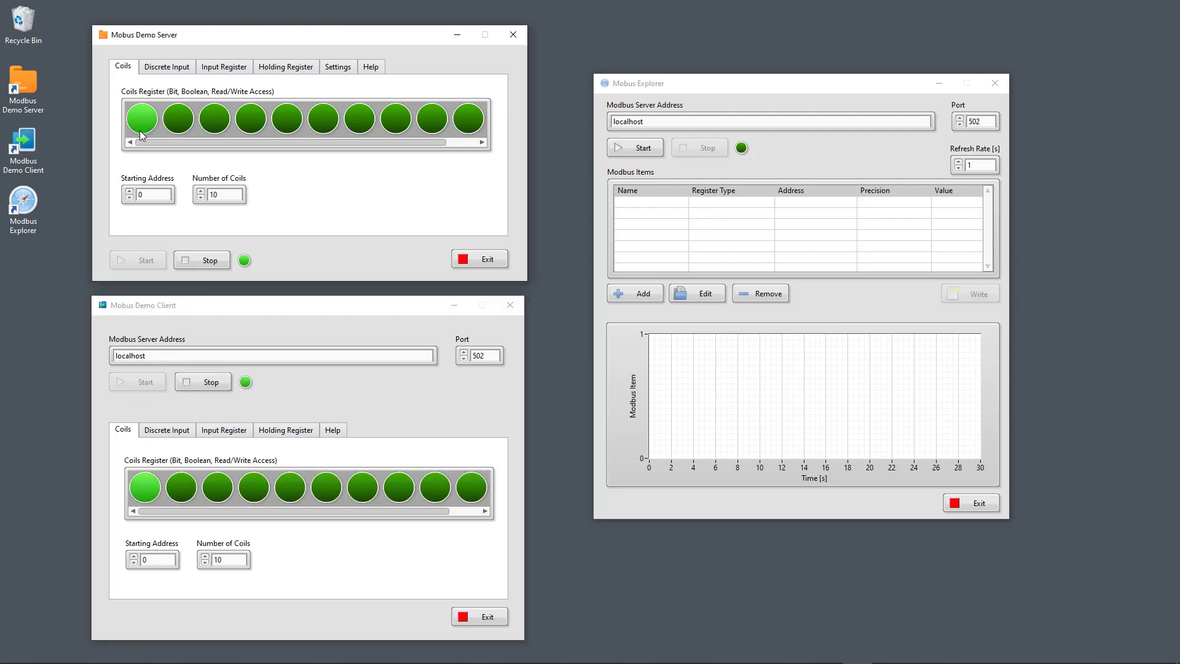
left_click(188, 125)
left_click(287, 126)
left_click(369, 125)
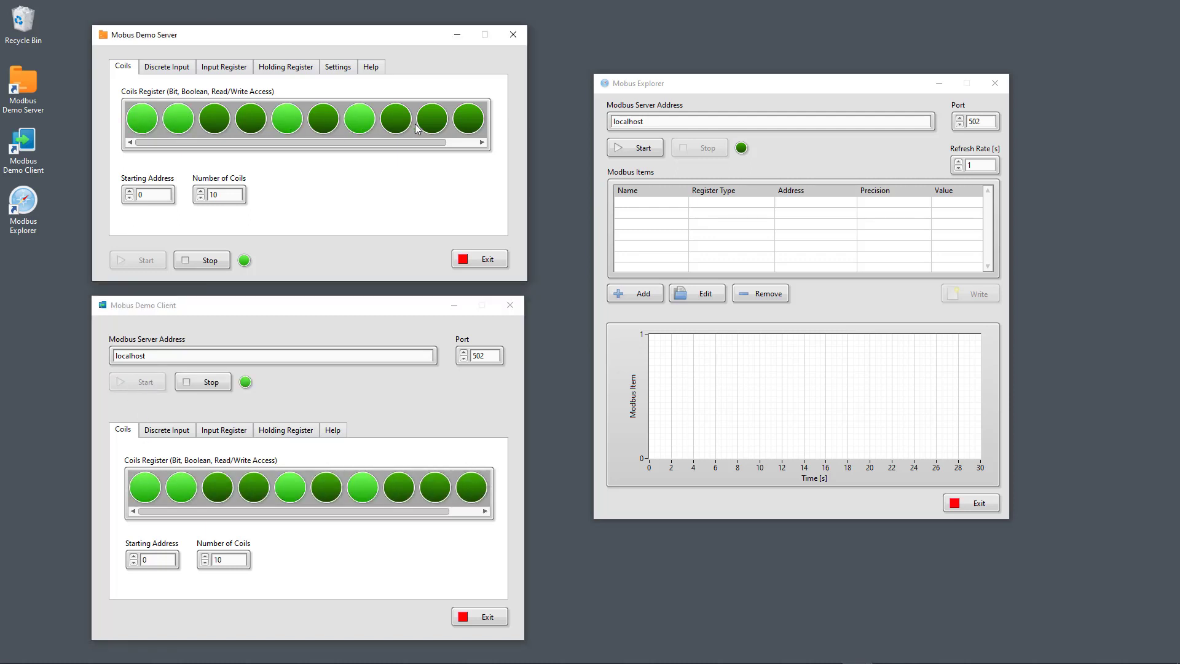
left_click(433, 126)
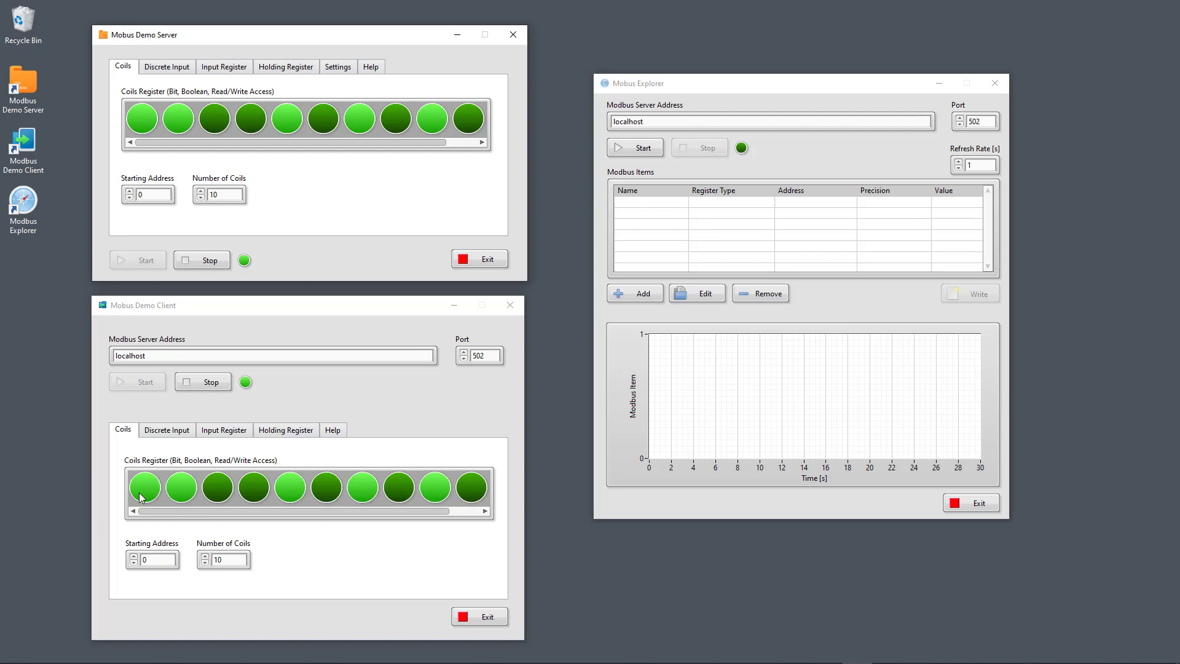
In the Modbus Demo Client, switch on the third, fourth and eighth coils and switch off the first.
left_click(254, 496)
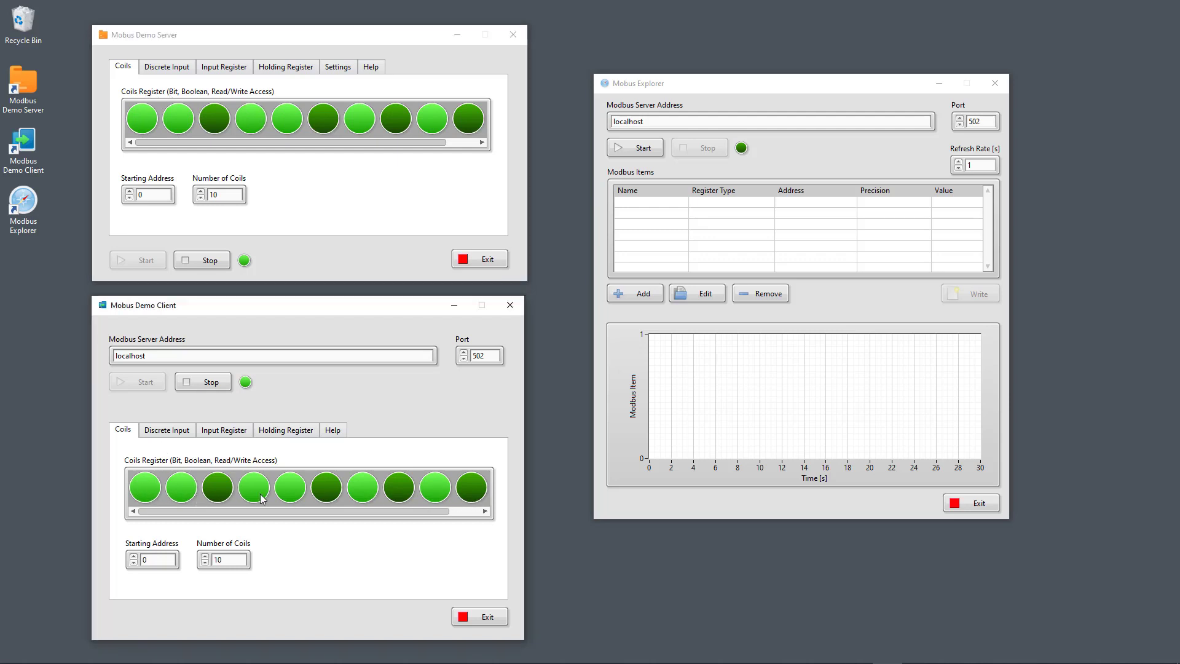
left_click(201, 497)
left_click(157, 492)
left_click(408, 493)
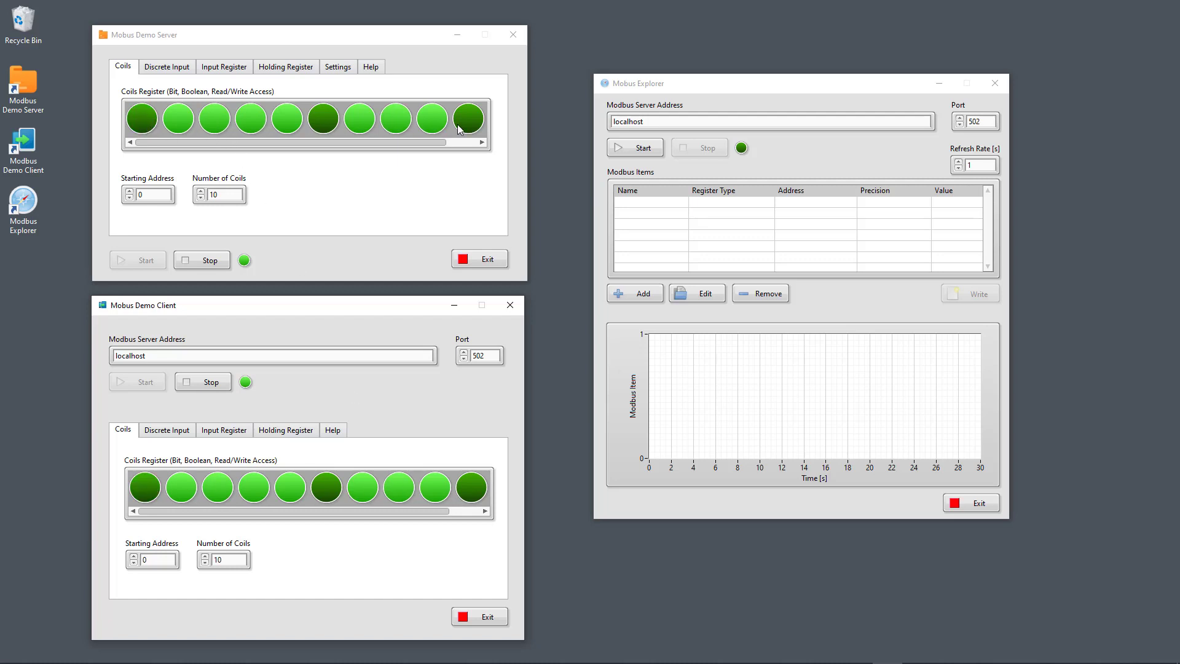
Switch on the second, fifth and seventh discrete inputs in the server, and try to toggle the third in the client.
left_click(180, 70)
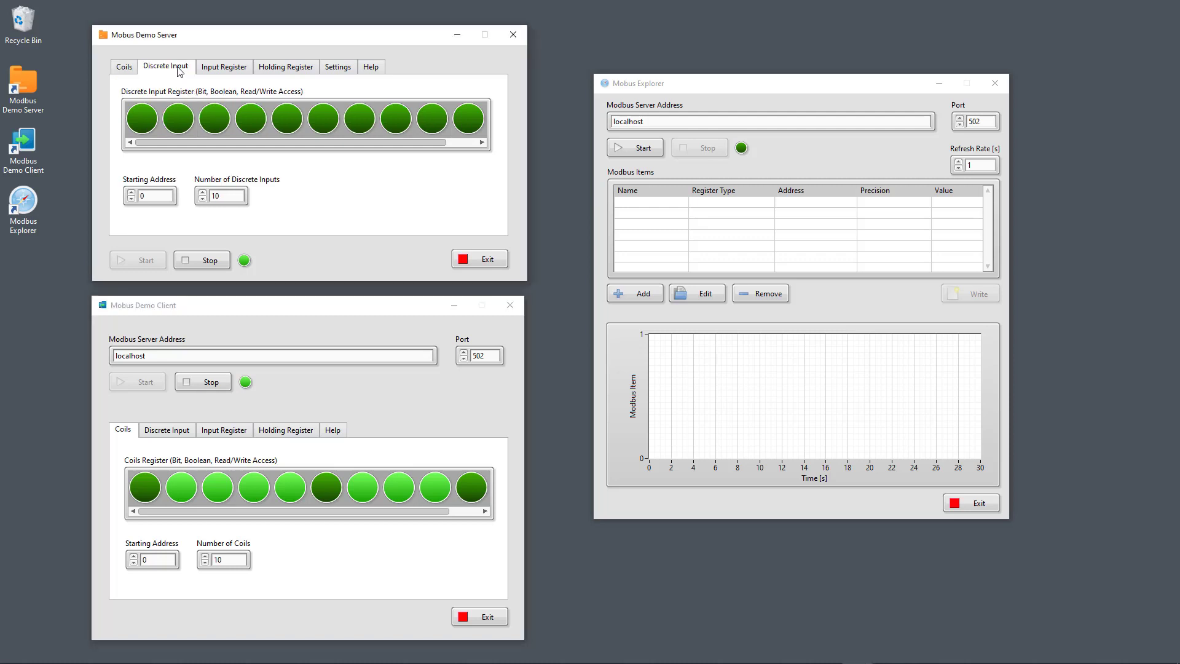
left_click(182, 434)
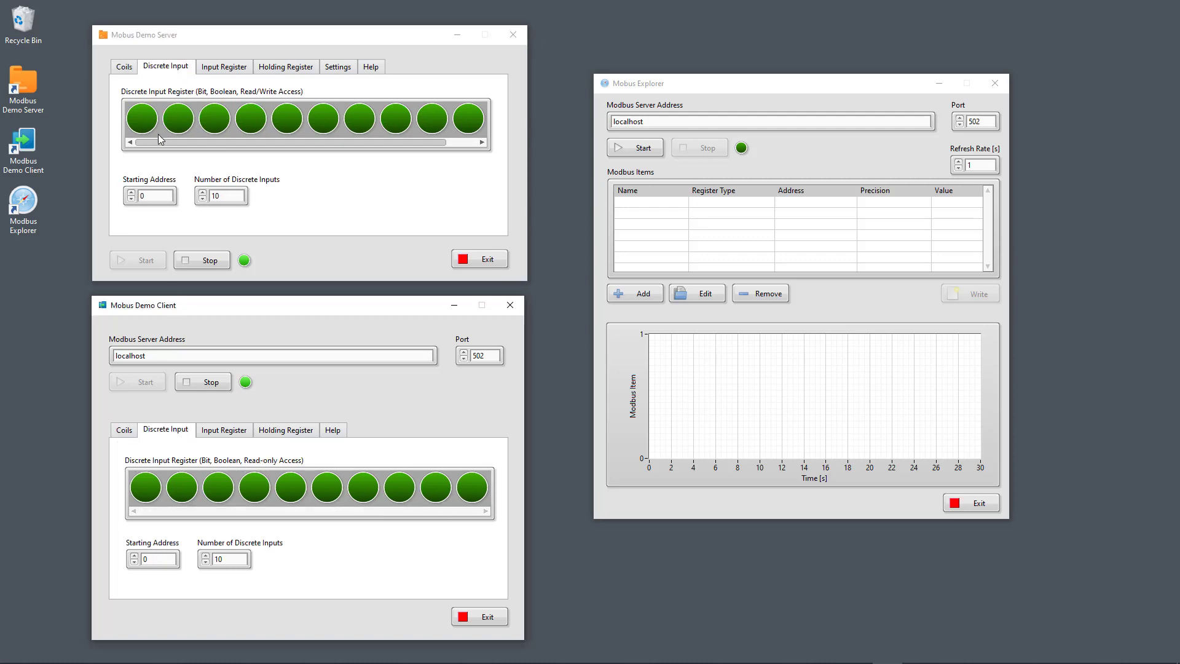
left_click(182, 121)
left_click(286, 123)
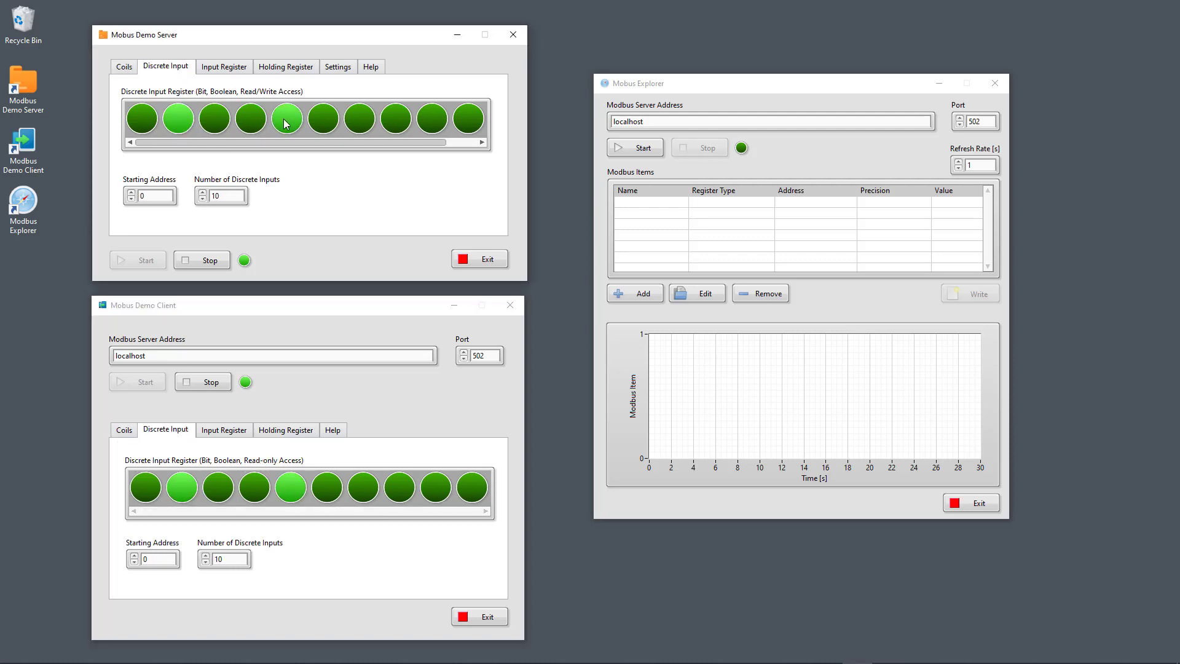
left_click(364, 123)
left_click(223, 488)
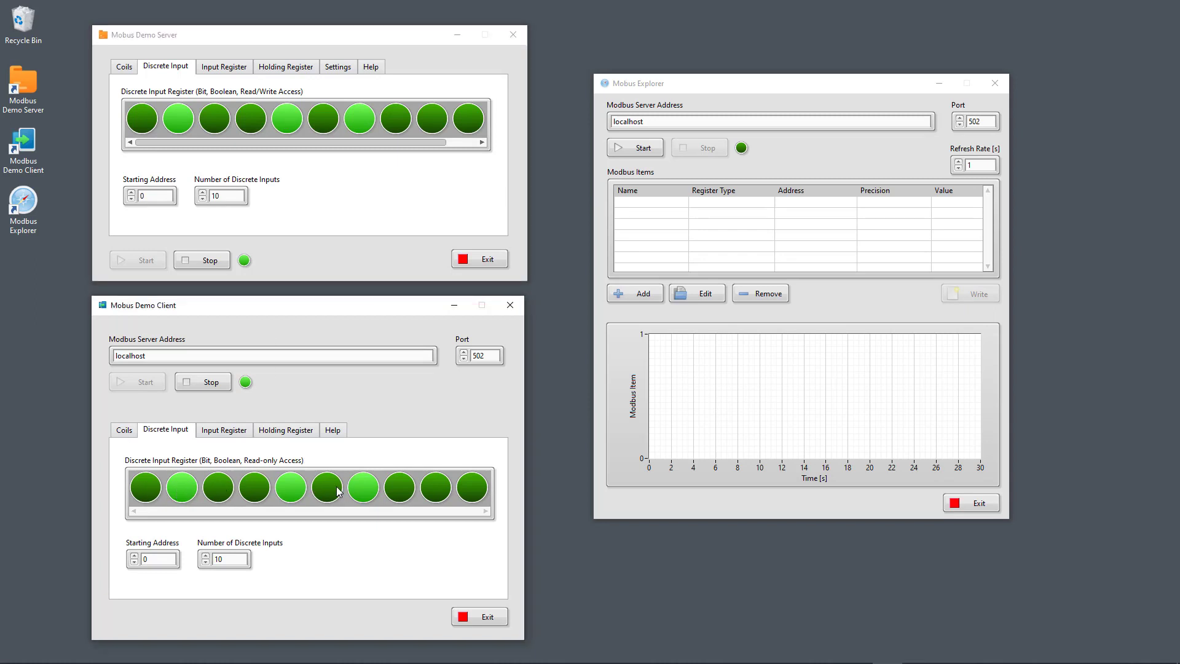
Set the server's first unsigned-word input register to 3 and display the client's input registers.
left_click(220, 70)
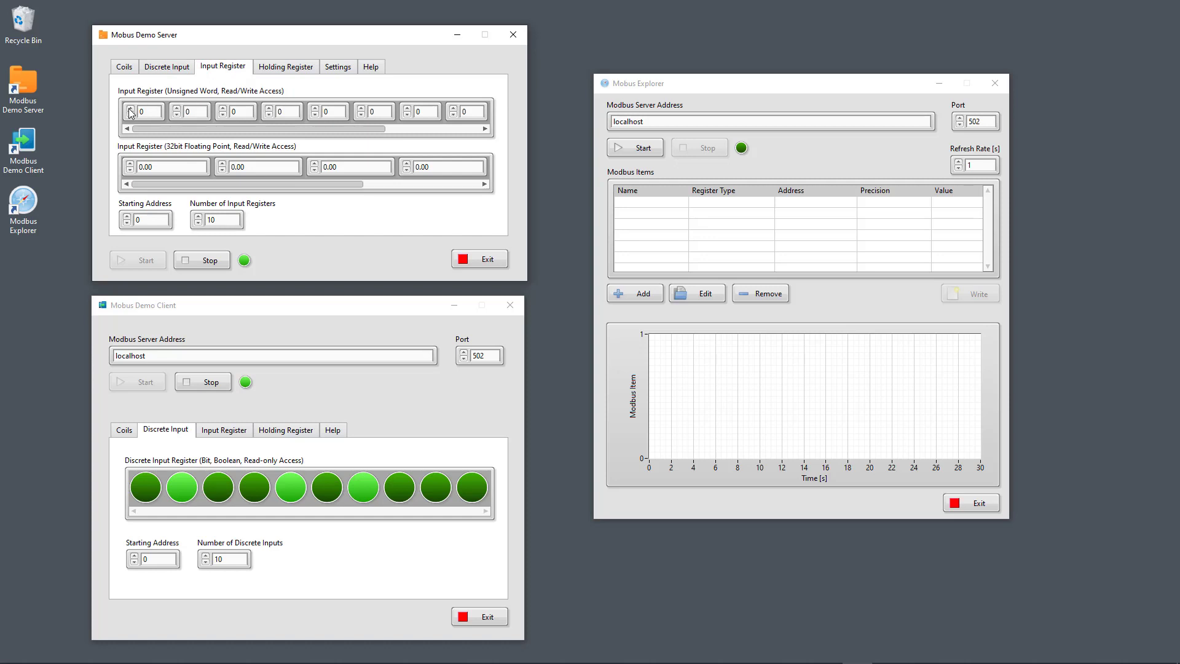
left_click(236, 432)
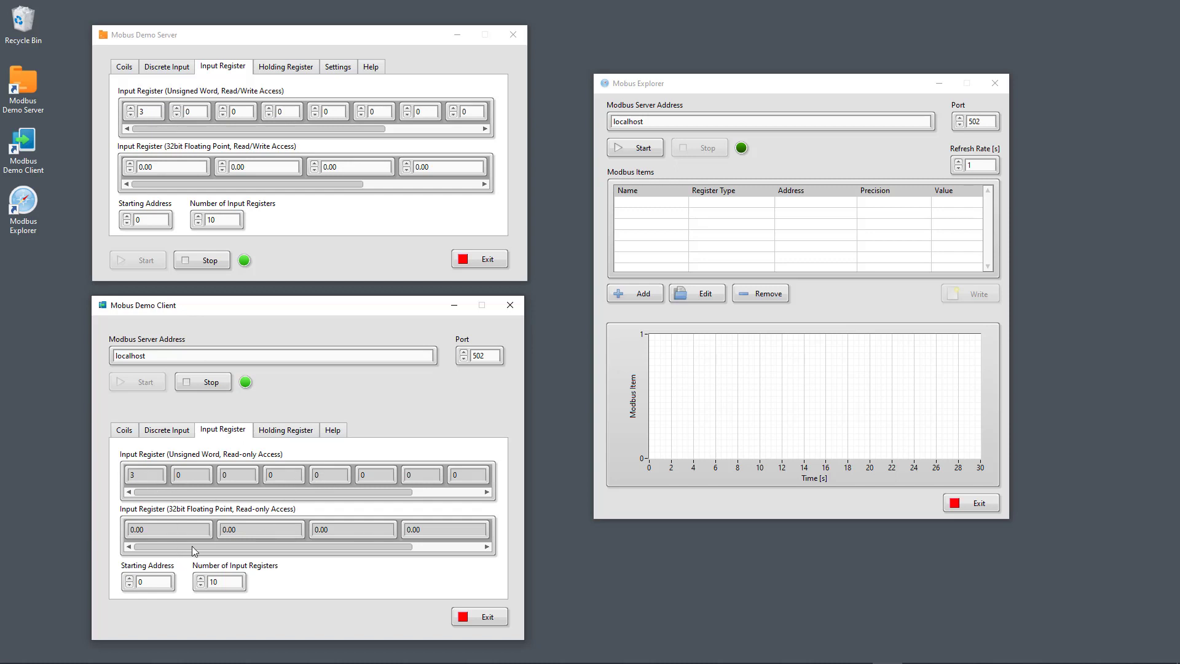
Display the holding registers in the Modbus Demo Server and Demo Client, and set the first unsigned-word register to 6.
left_click(286, 67)
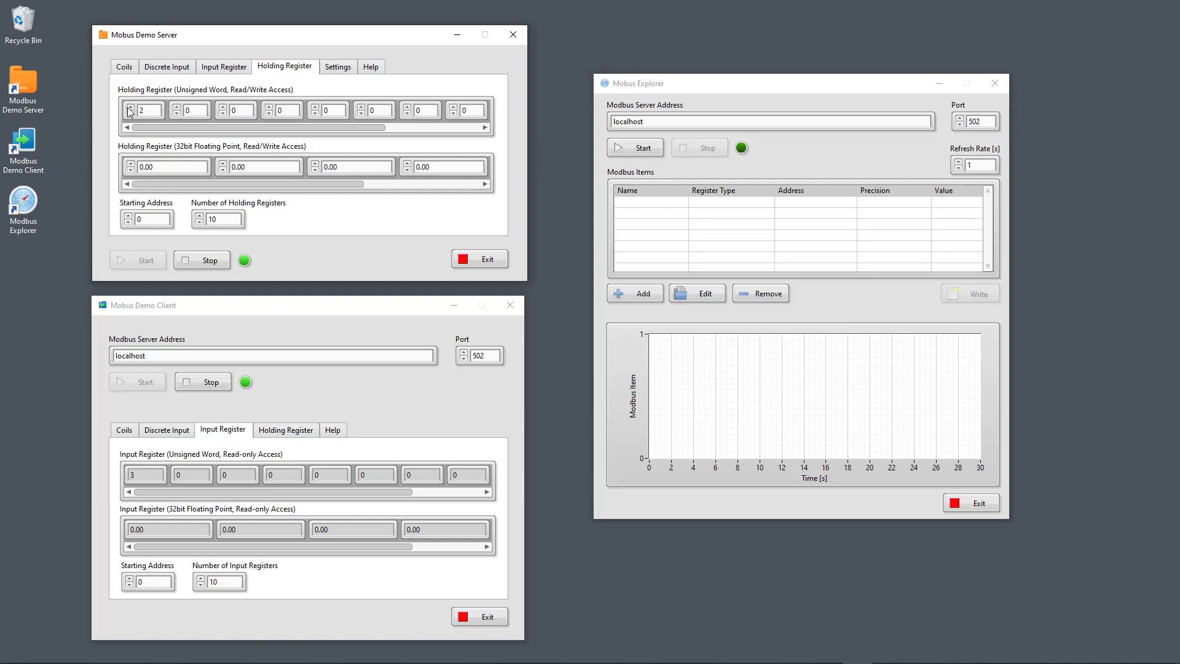
left_click(284, 430)
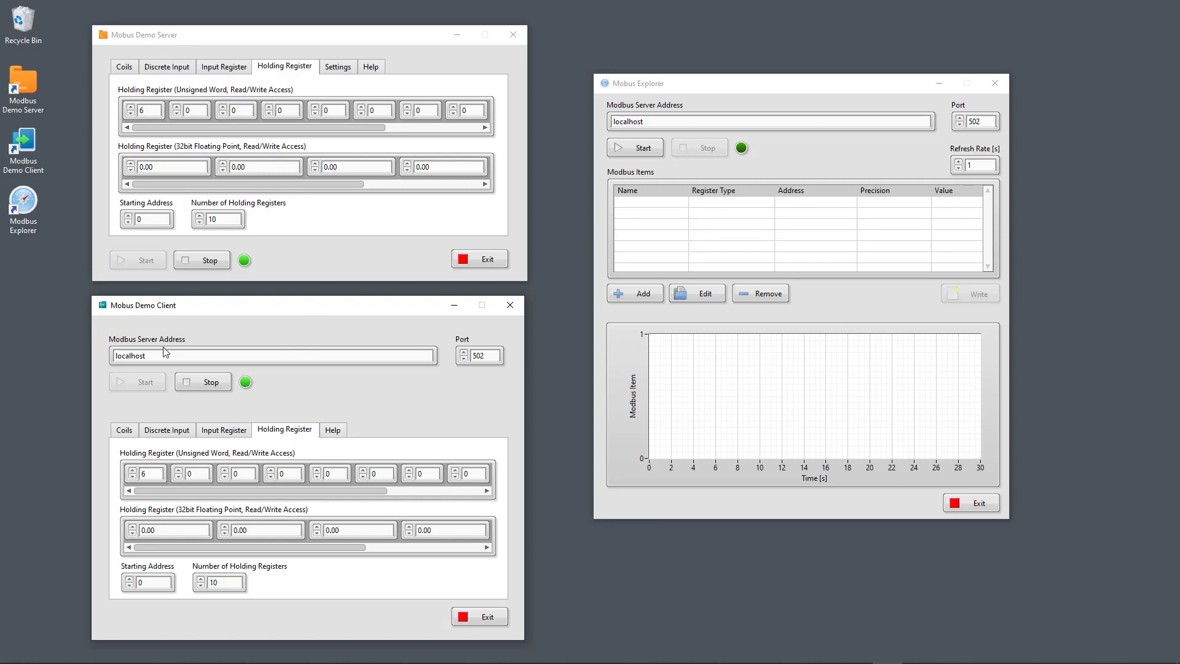
Start the Modbus Explorer connection and add an item named Switch for the Coils register at address 0 with Bit precision.
left_click_drag(739, 91, 778, 79)
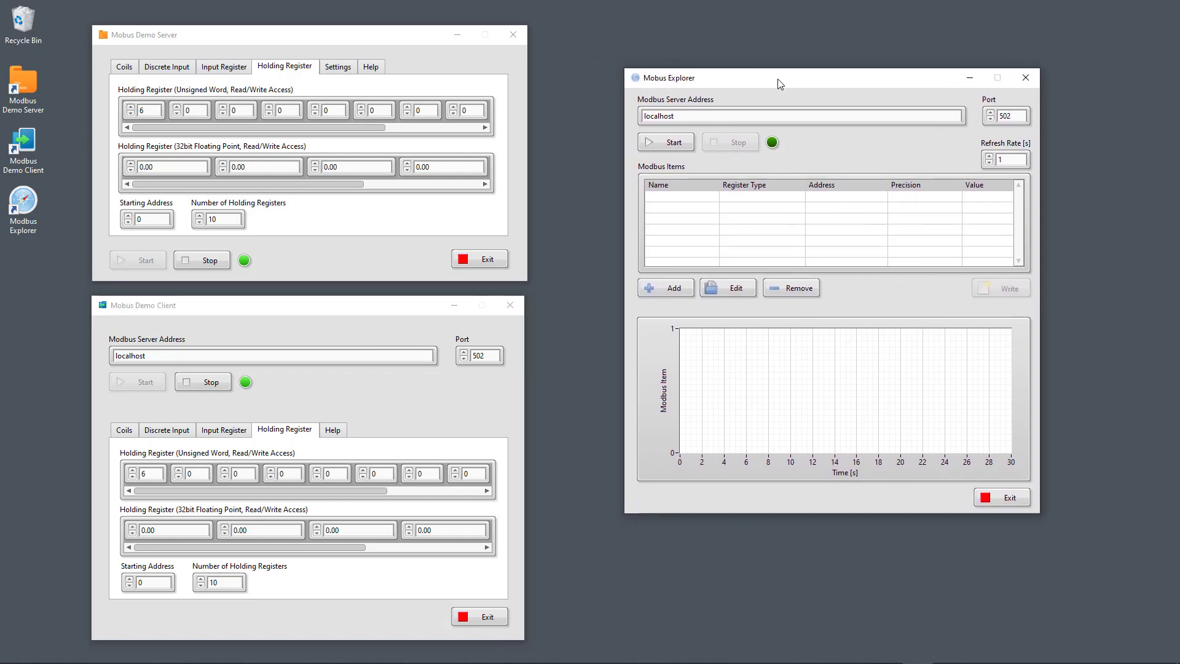
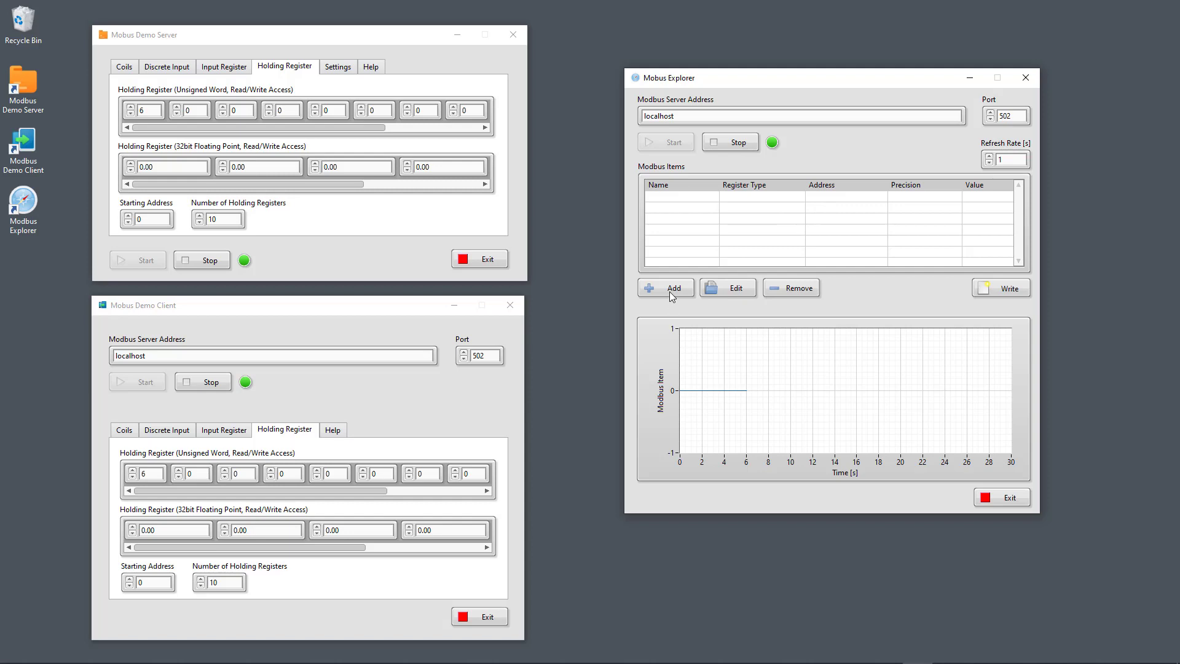
left_click(672, 289)
left_click_drag(357, 209, 692, 236)
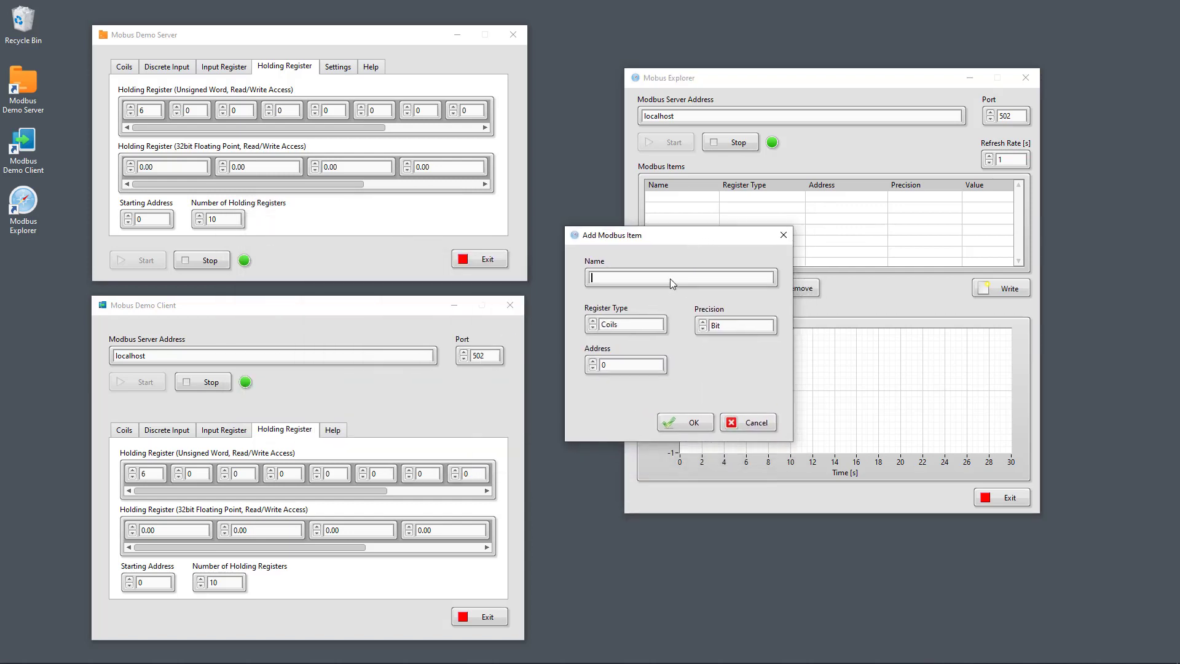
type("Switch")
left_click(640, 324)
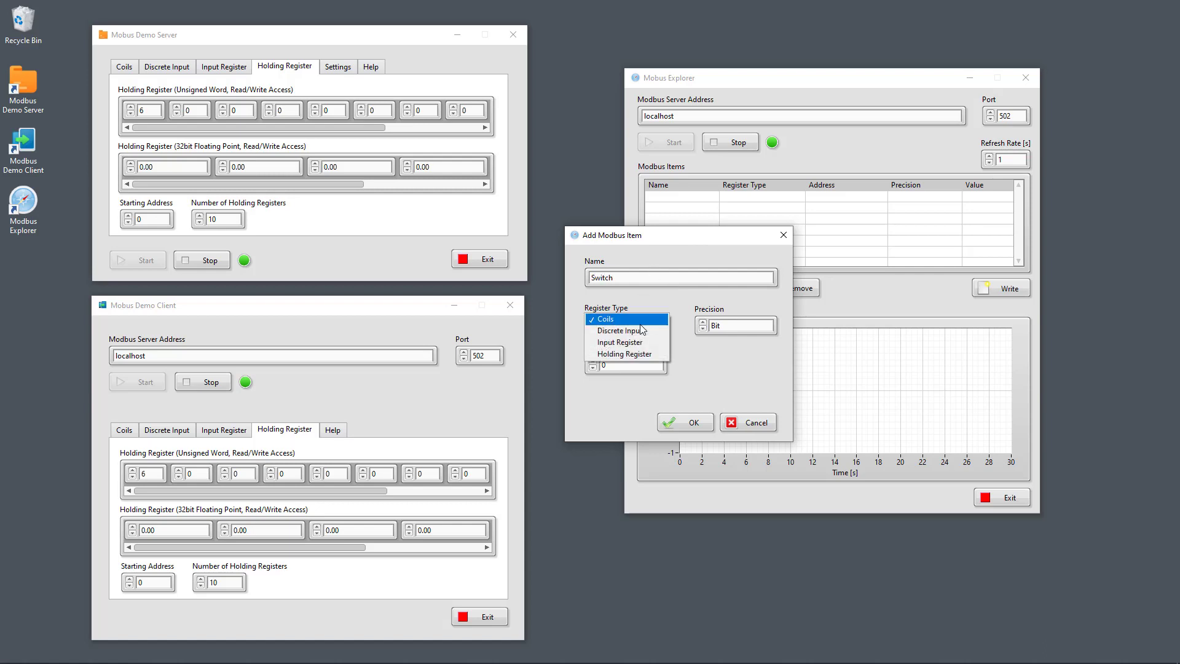
left_click(736, 369)
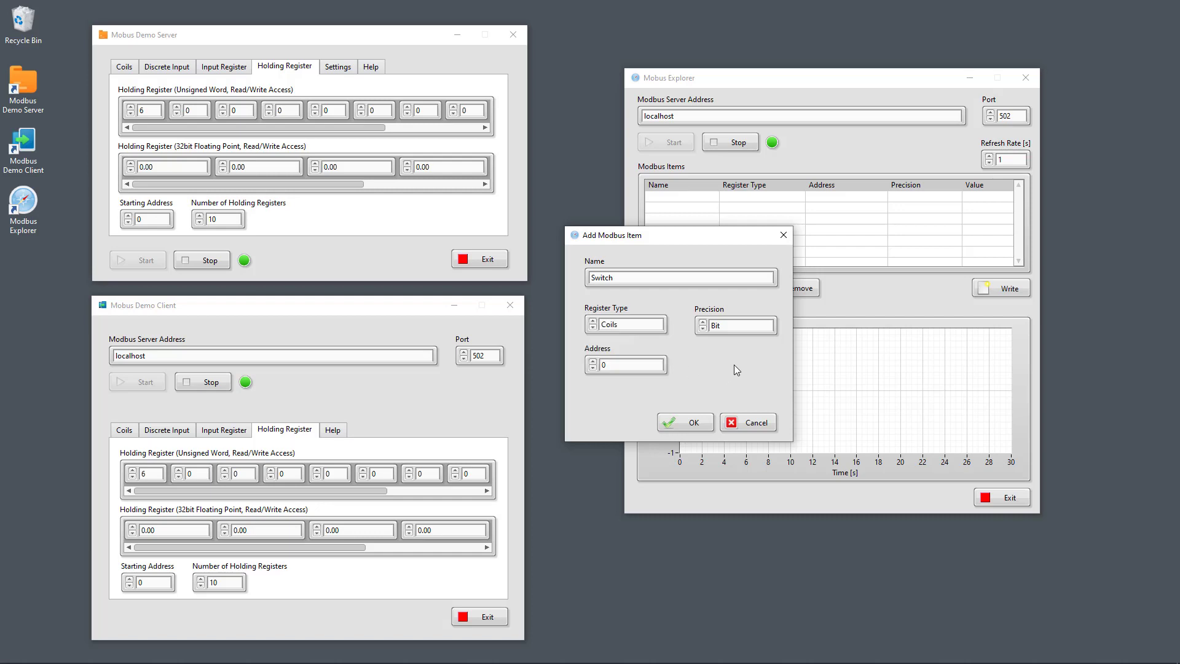
left_click(628, 363)
left_click(697, 424)
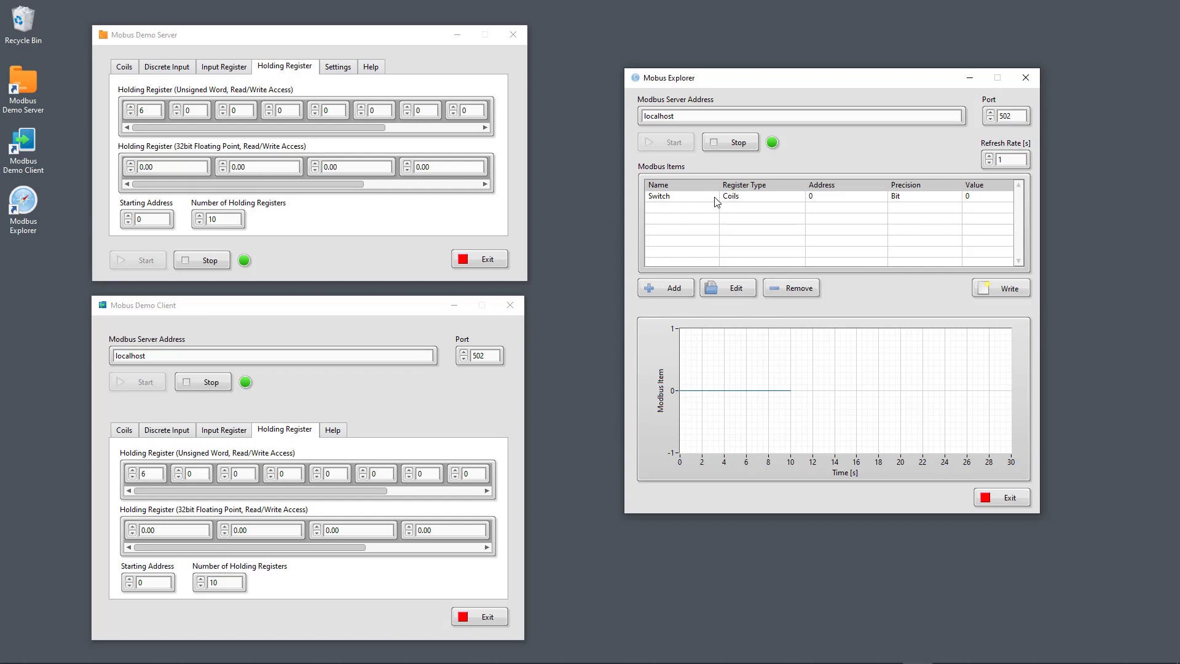
Switch to the Modbus Demo Client's coils and turn on the first coil.
left_click(446, 411)
left_click(126, 430)
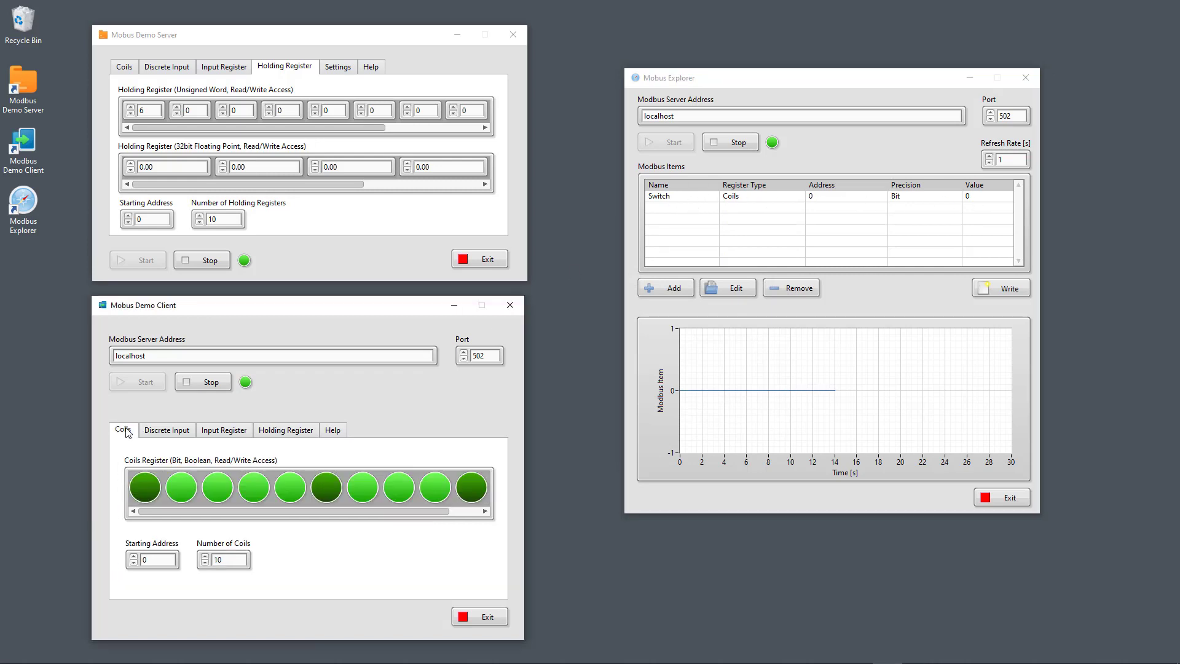
left_click(146, 492)
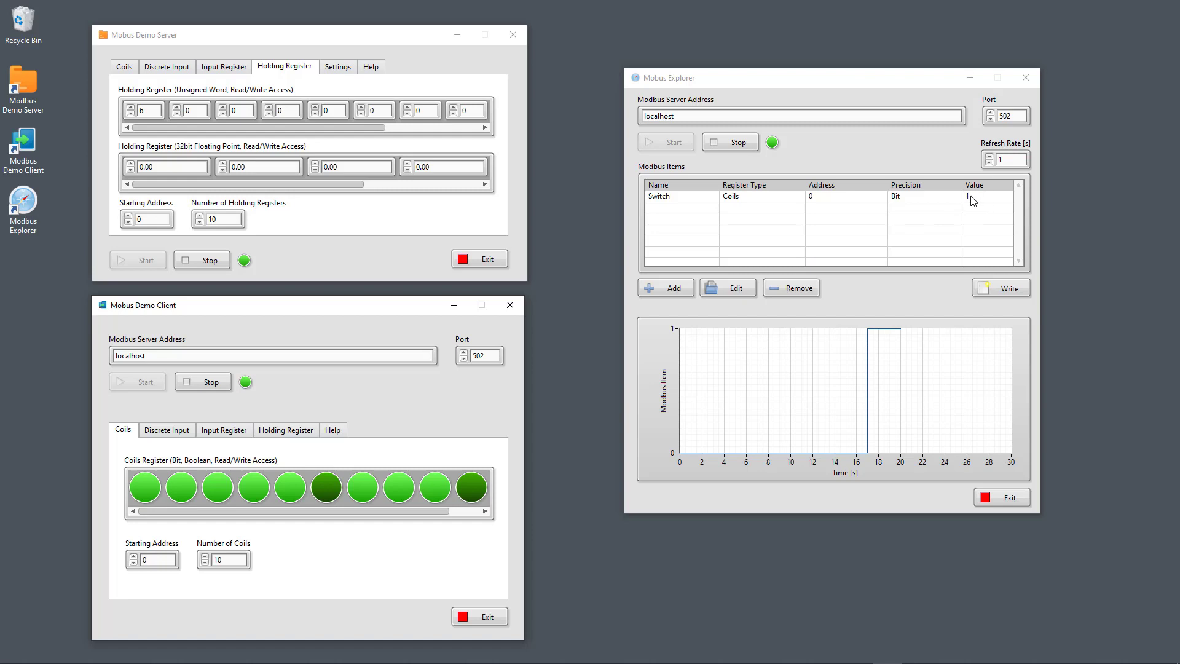
Toggle the first coil off in the Modbus Demo Server, on in the Demo Client, and off again in the server.
left_click(267, 75)
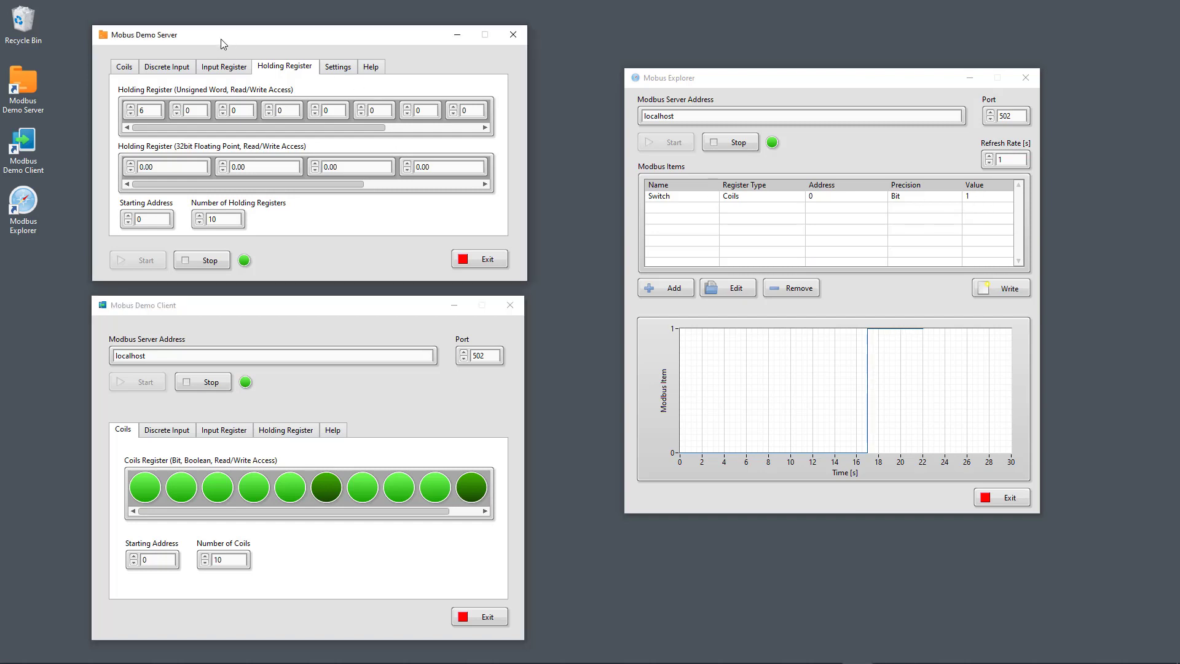
left_click(125, 66)
left_click(141, 119)
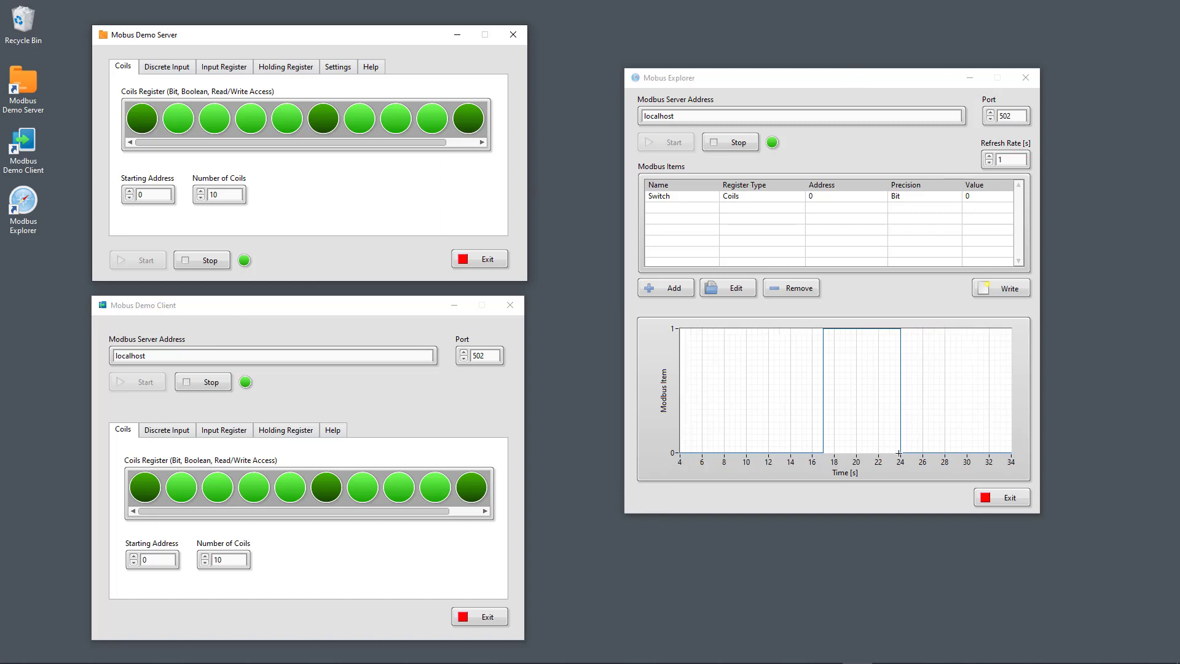
left_click(151, 488)
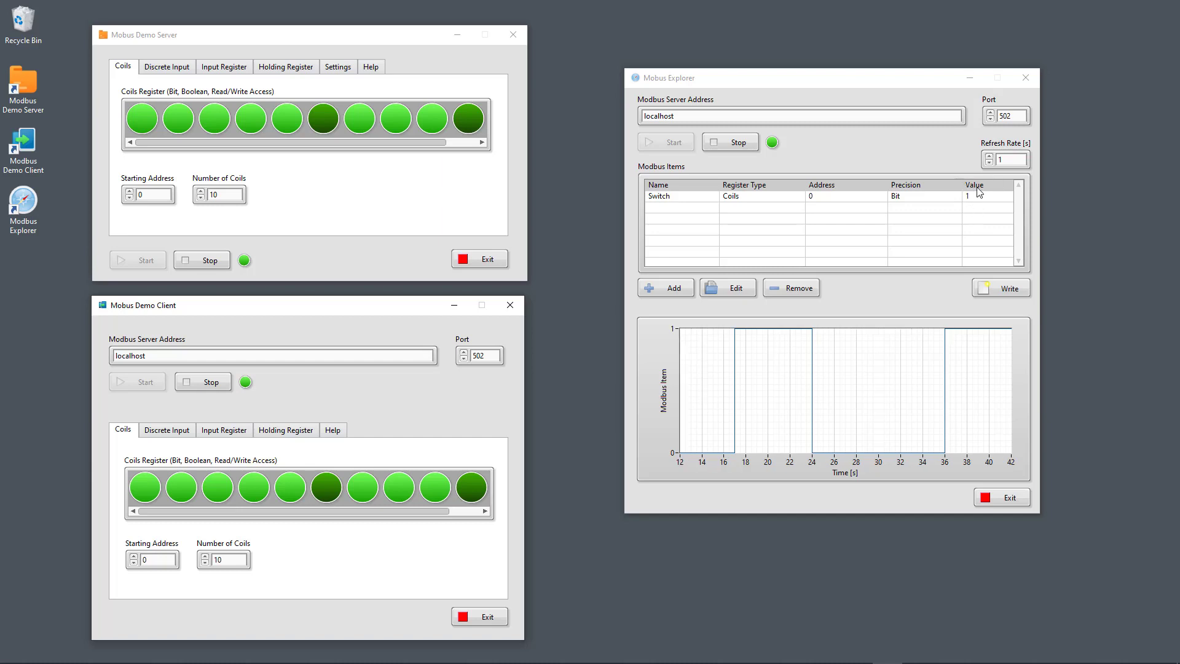
left_click(152, 125)
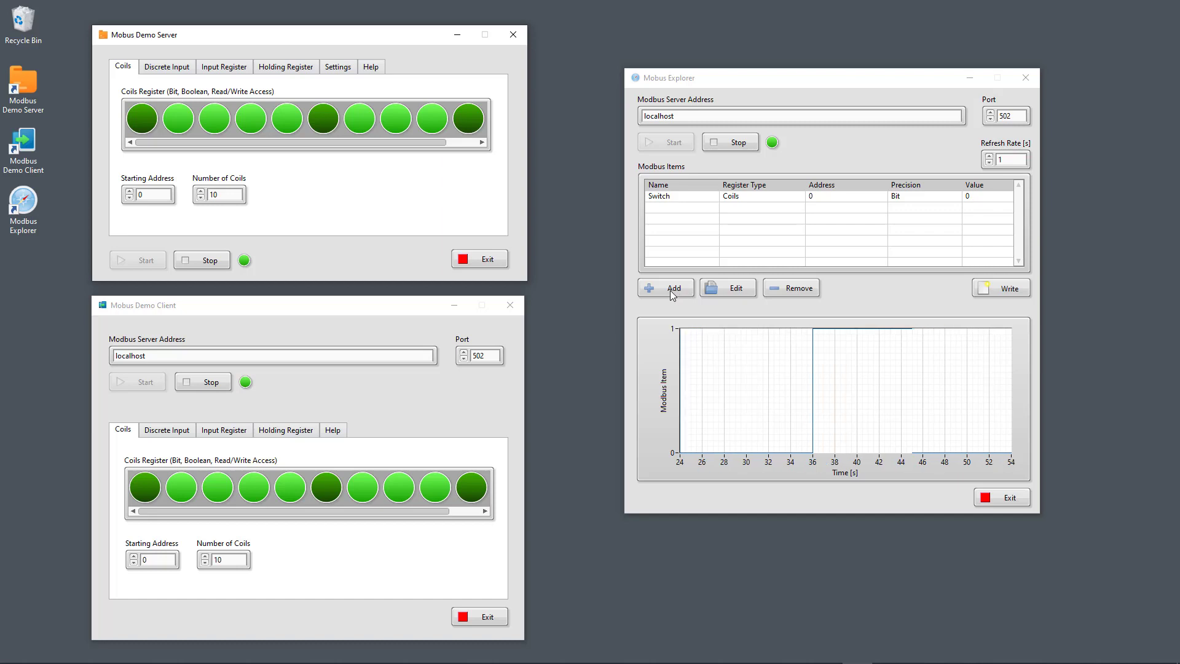
Select the Switch item in the Modbus Explorer and view its edit settings without changing them.
left_click(755, 197)
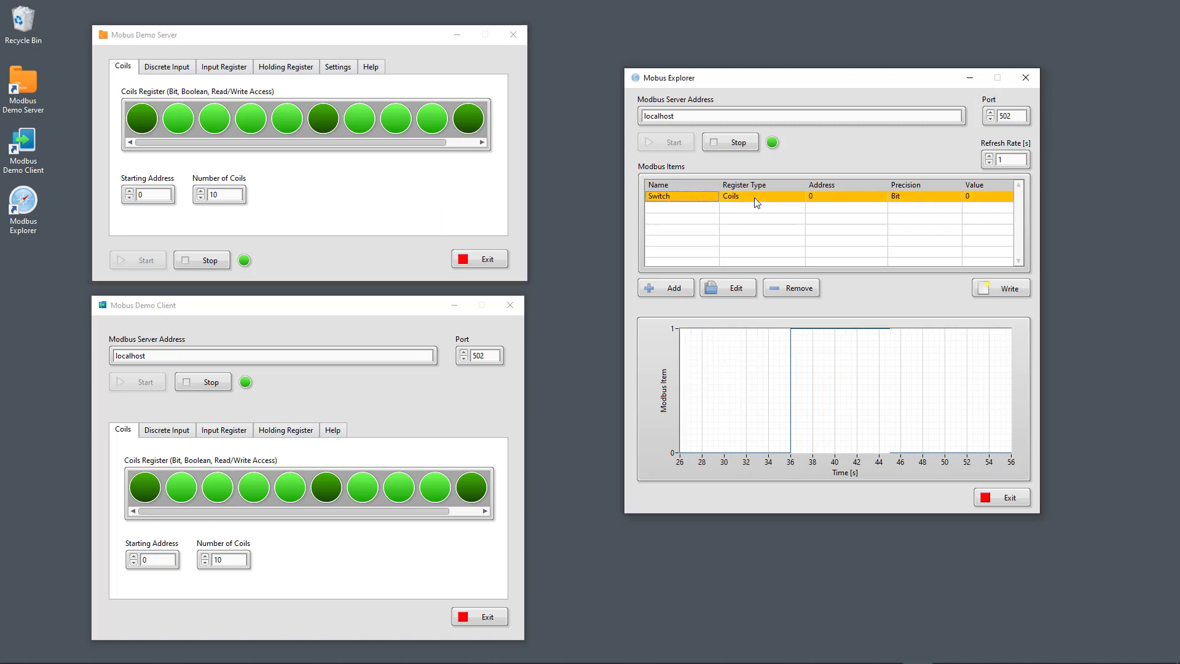
left_click(740, 287)
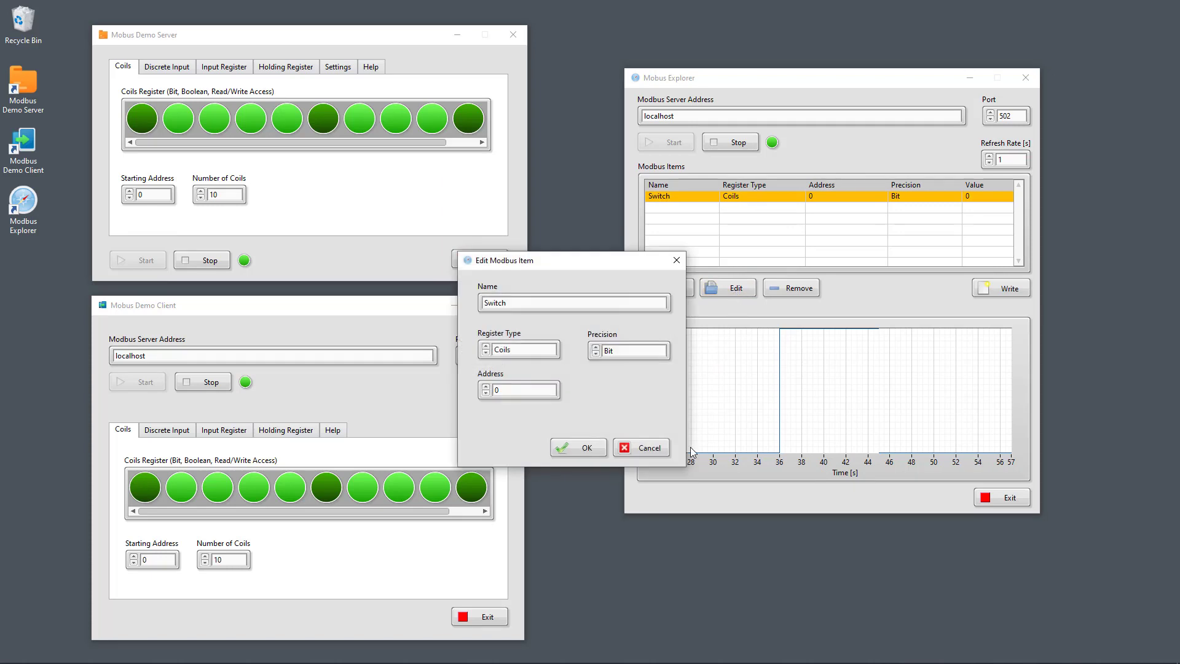
left_click(663, 449)
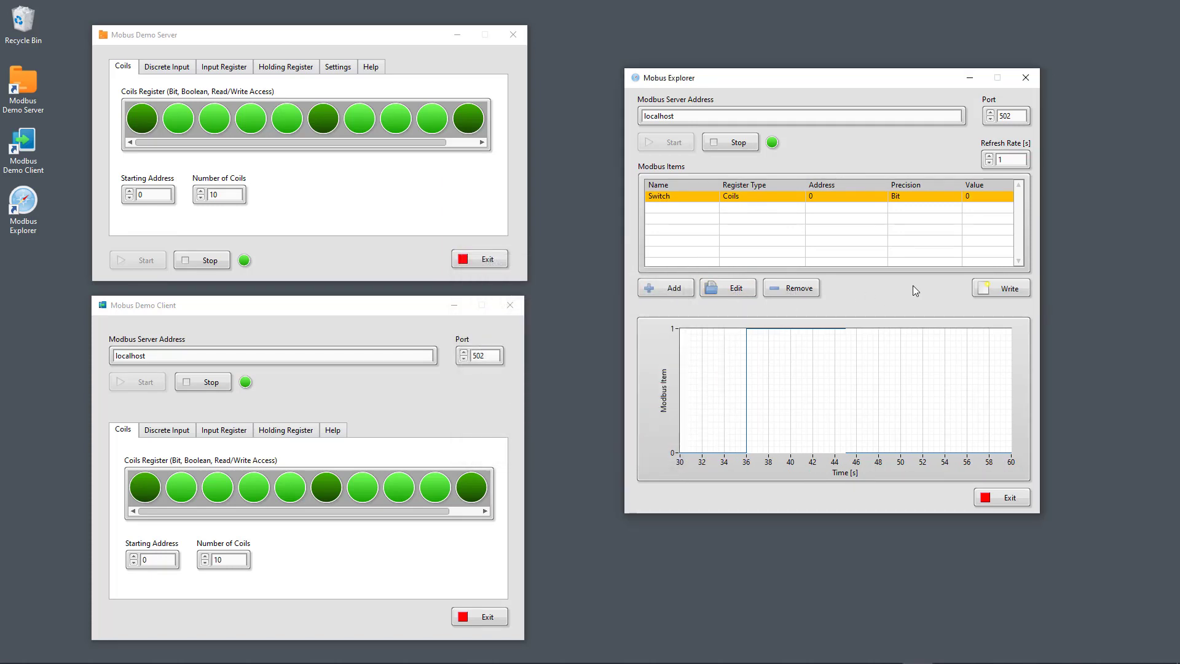
Write a True coil value to the Switch item from the Modbus Explorer.
left_click(1006, 292)
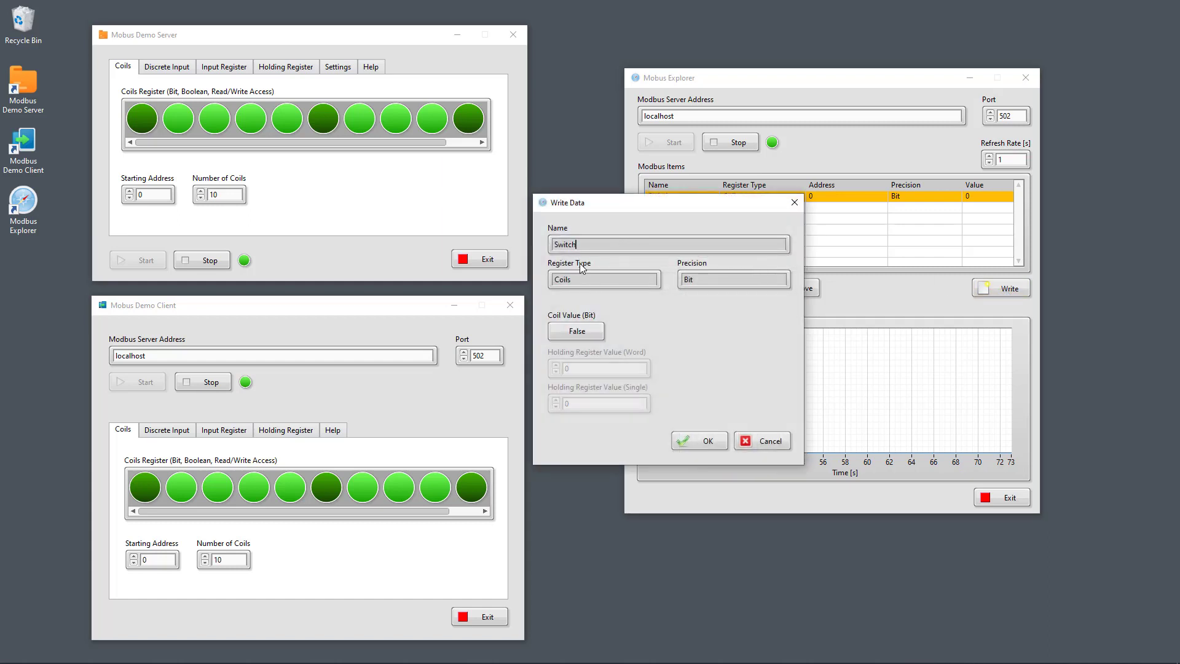
left_click_drag(670, 205, 633, 261)
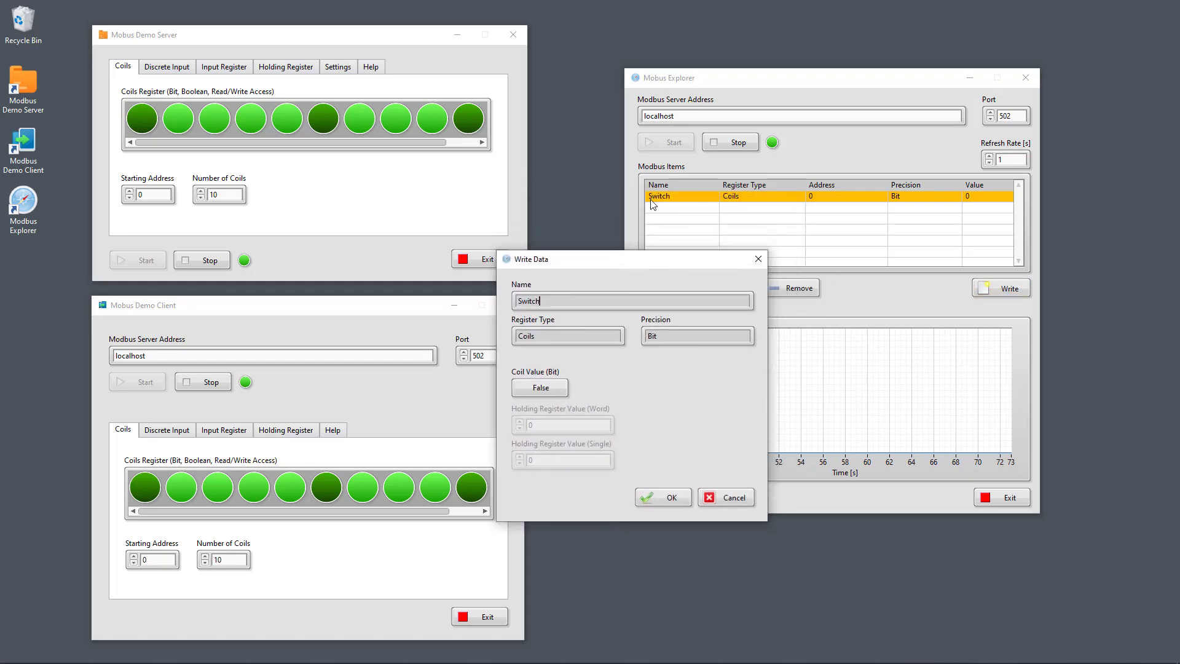
left_click(548, 389)
left_click(664, 498)
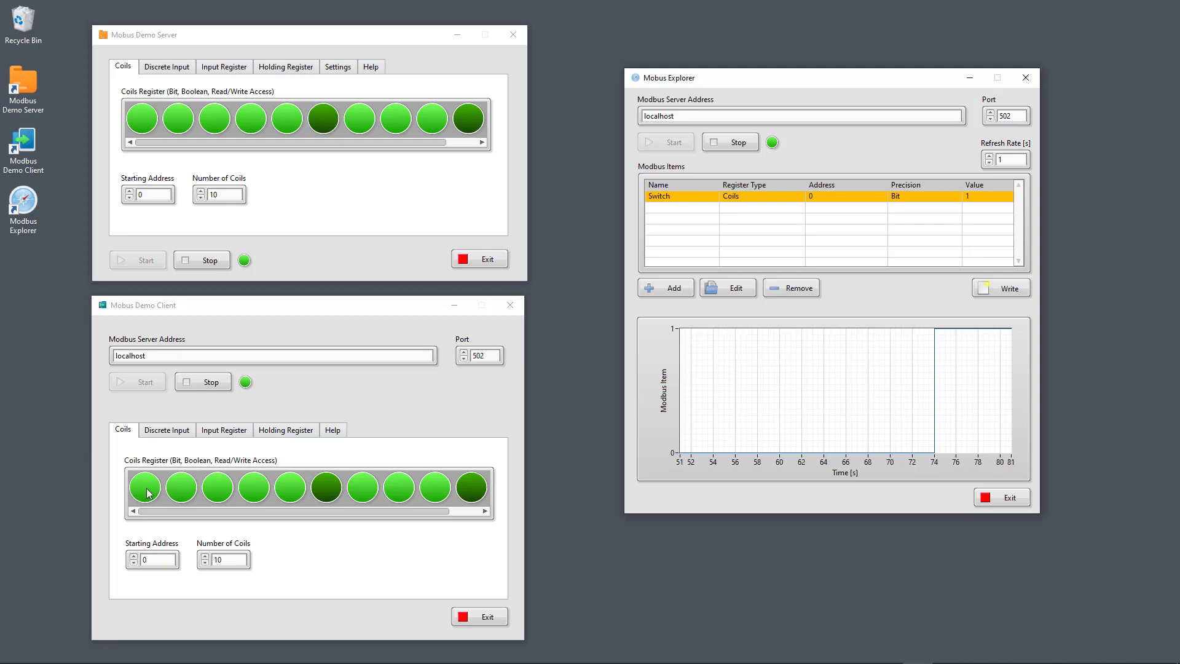
Add a Modbus item named Temperature Sensor for the Holding Register at address 0 with Single precision.
left_click(658, 287)
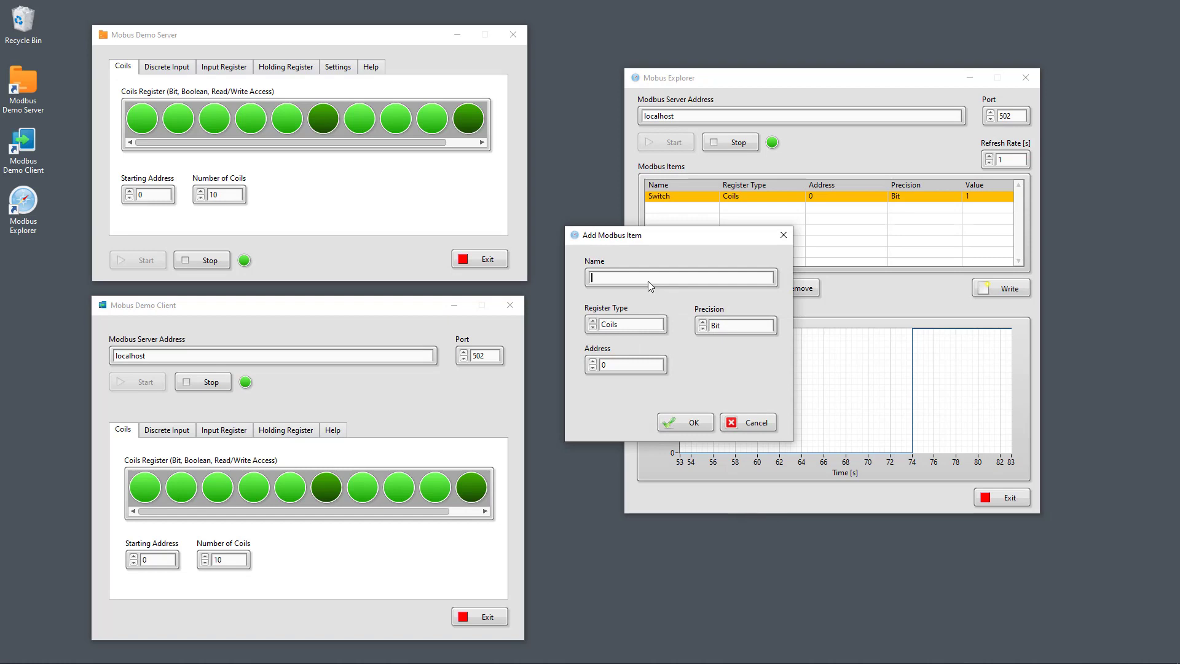
type("Temperature Sensor")
left_click(639, 324)
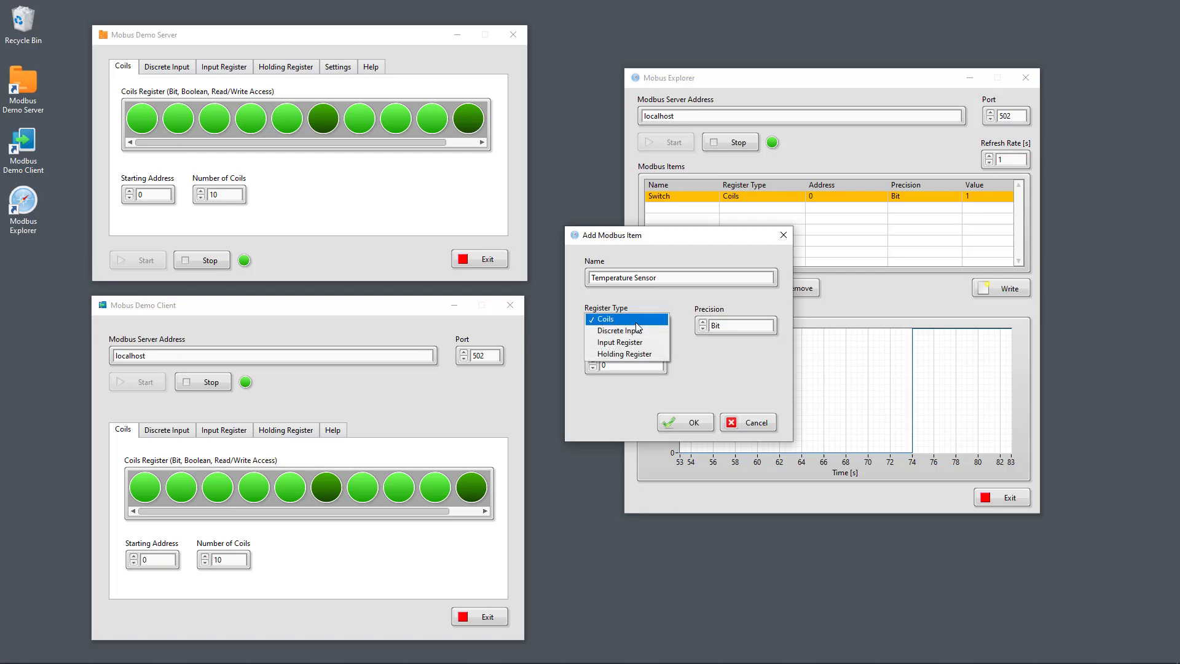
left_click(632, 356)
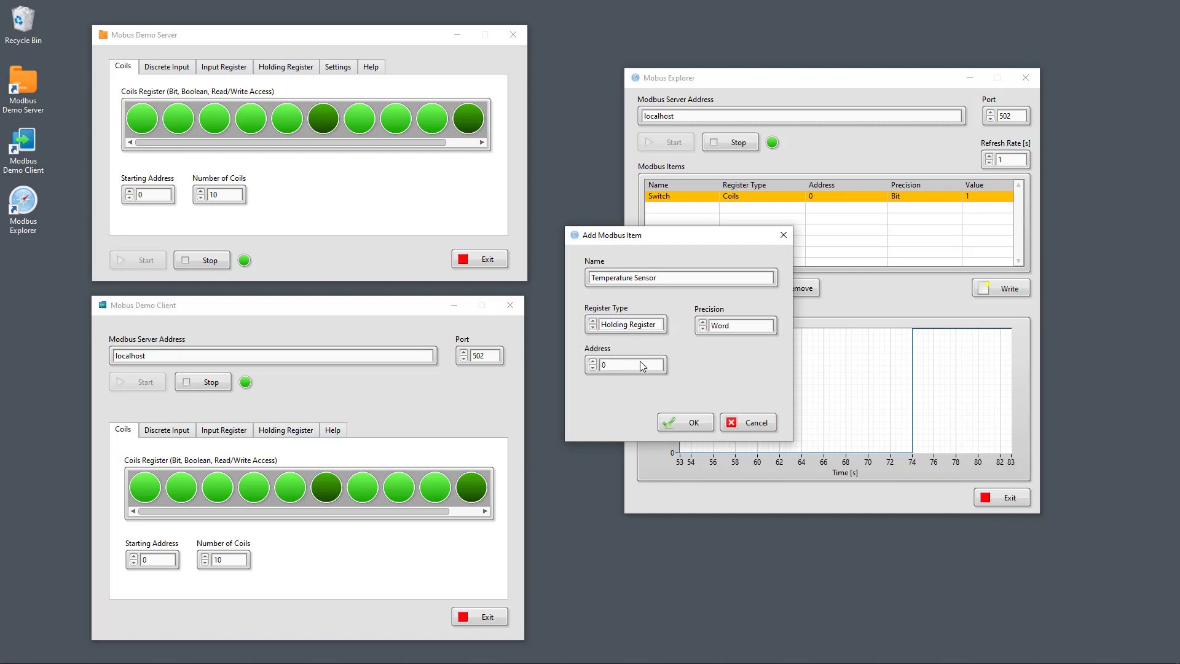
left_click(743, 326)
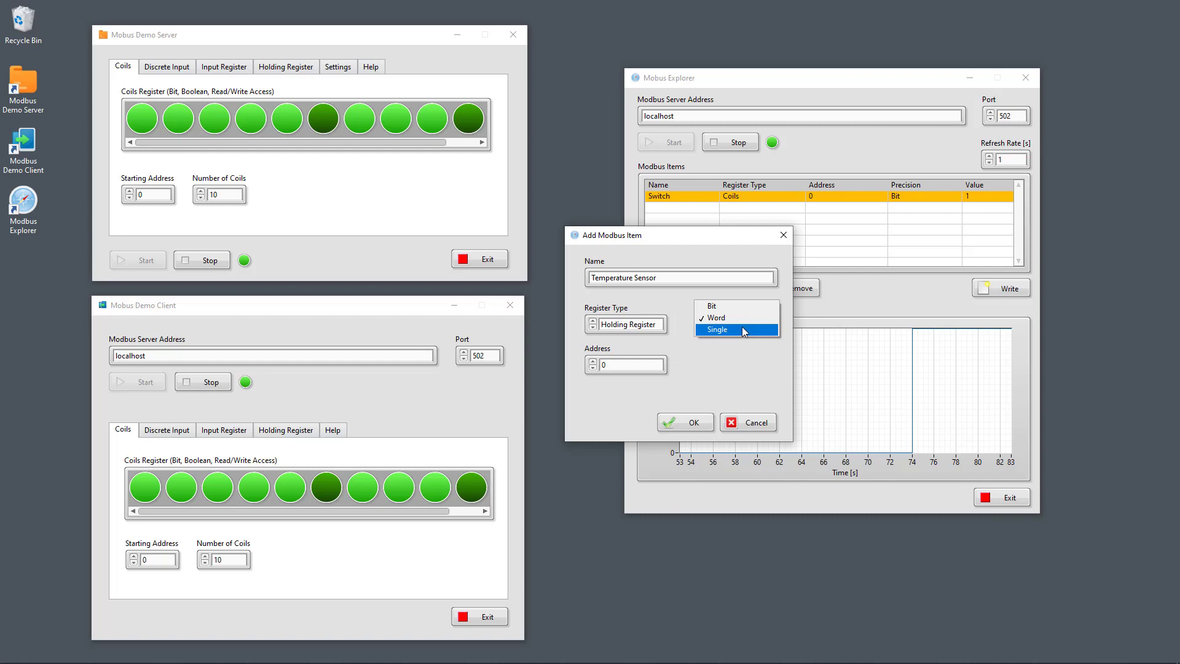
left_click(731, 330)
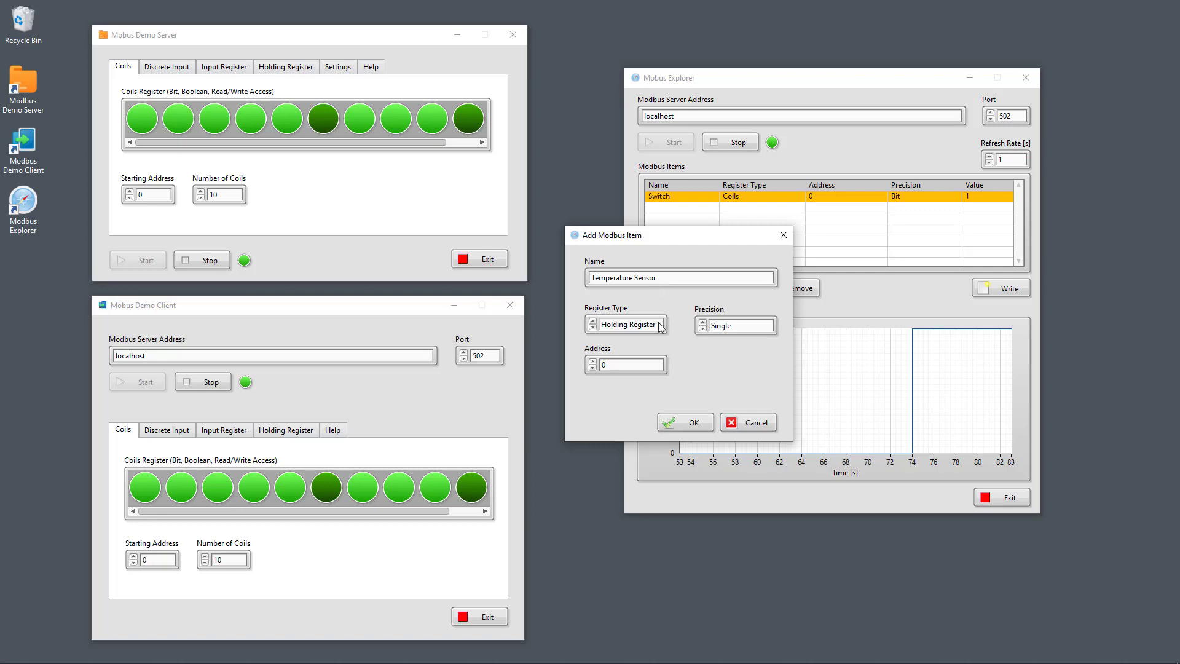
double_click(611, 363)
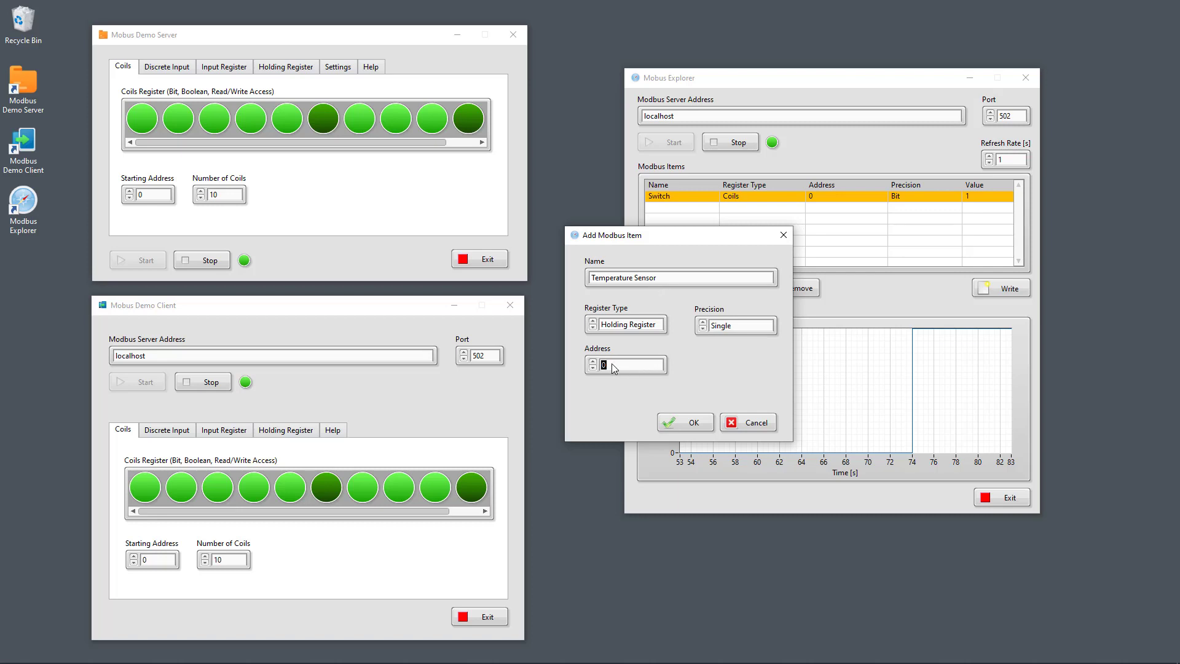
left_click(693, 424)
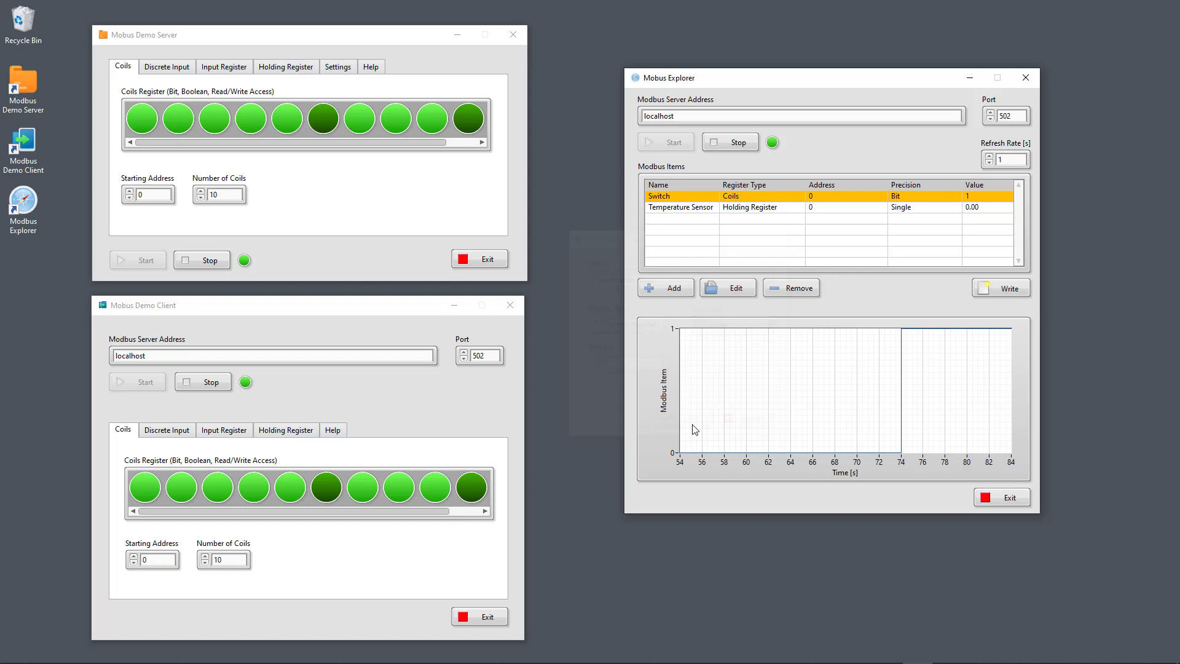
Select the Temperature Sensor item, set the server's first 32-bit floating-point holding register to 22.6, and display the client's holding registers.
left_click(696, 208)
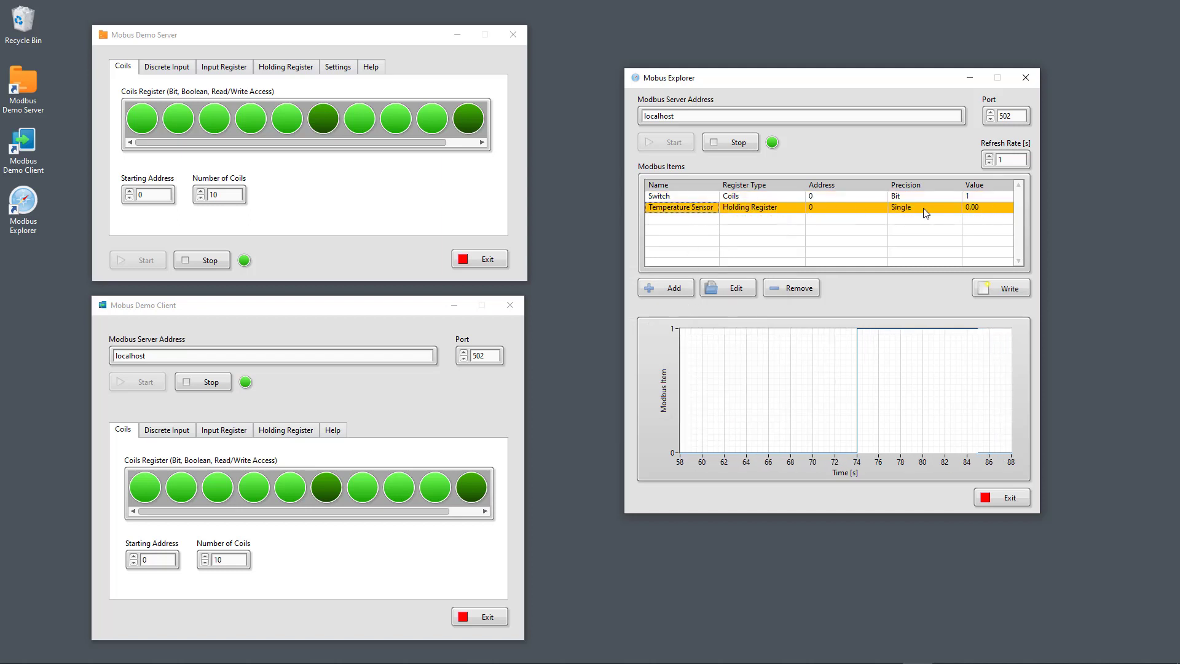
left_click(291, 68)
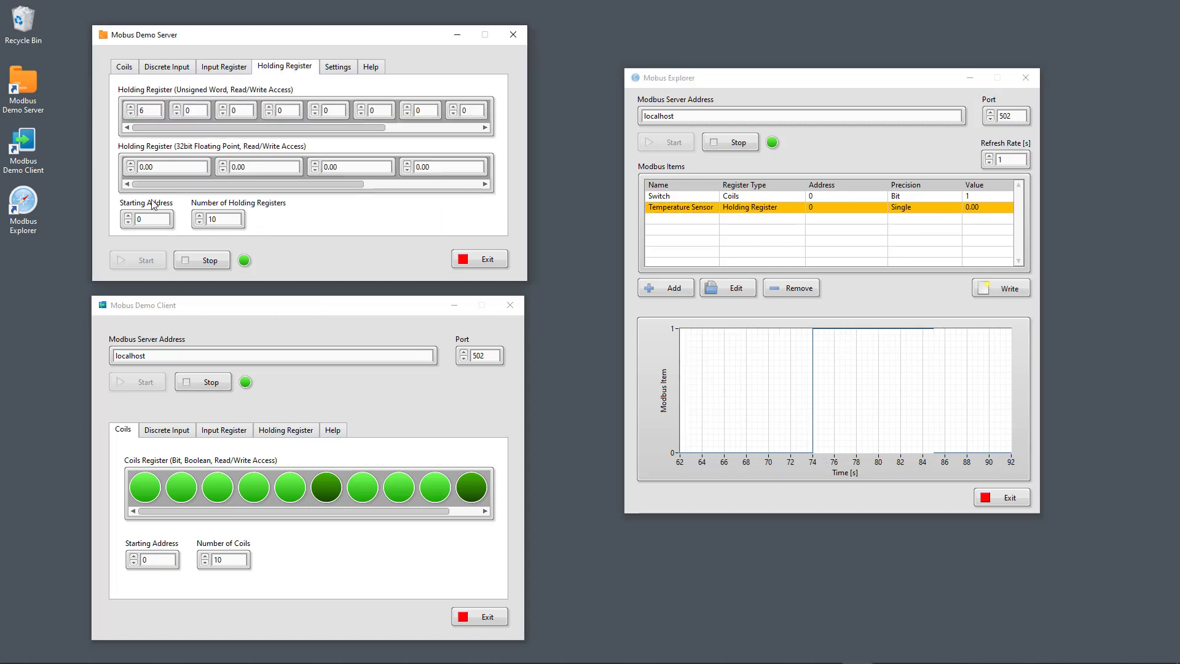
left_click(171, 167)
double_click(172, 167)
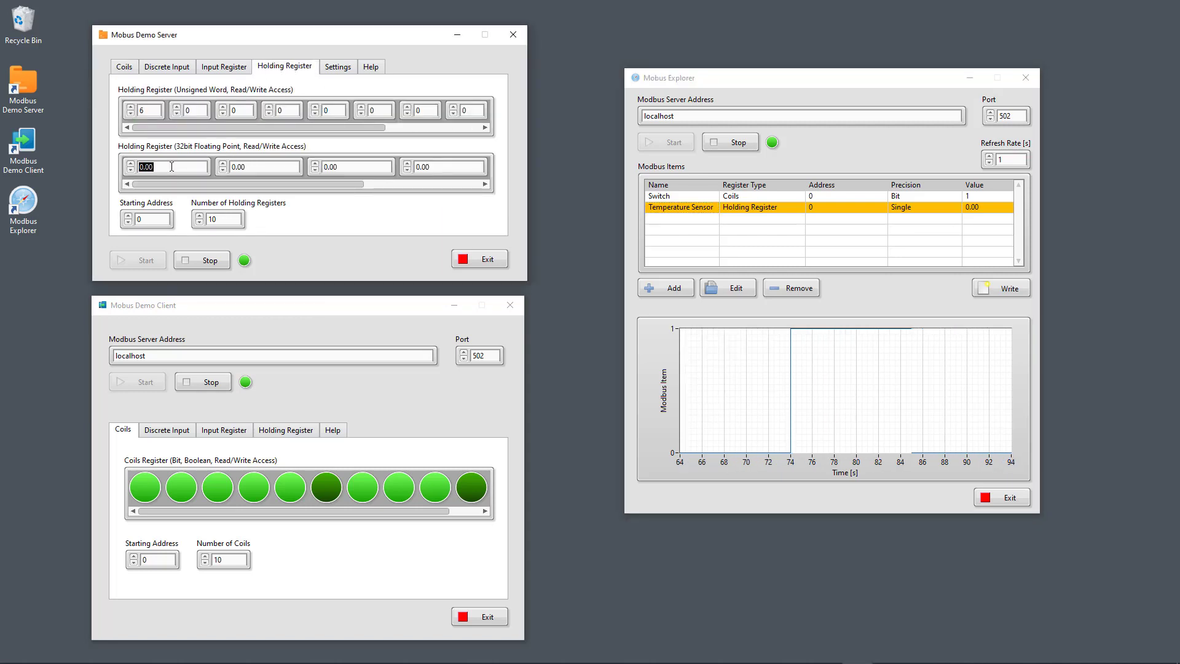
type("22.6")
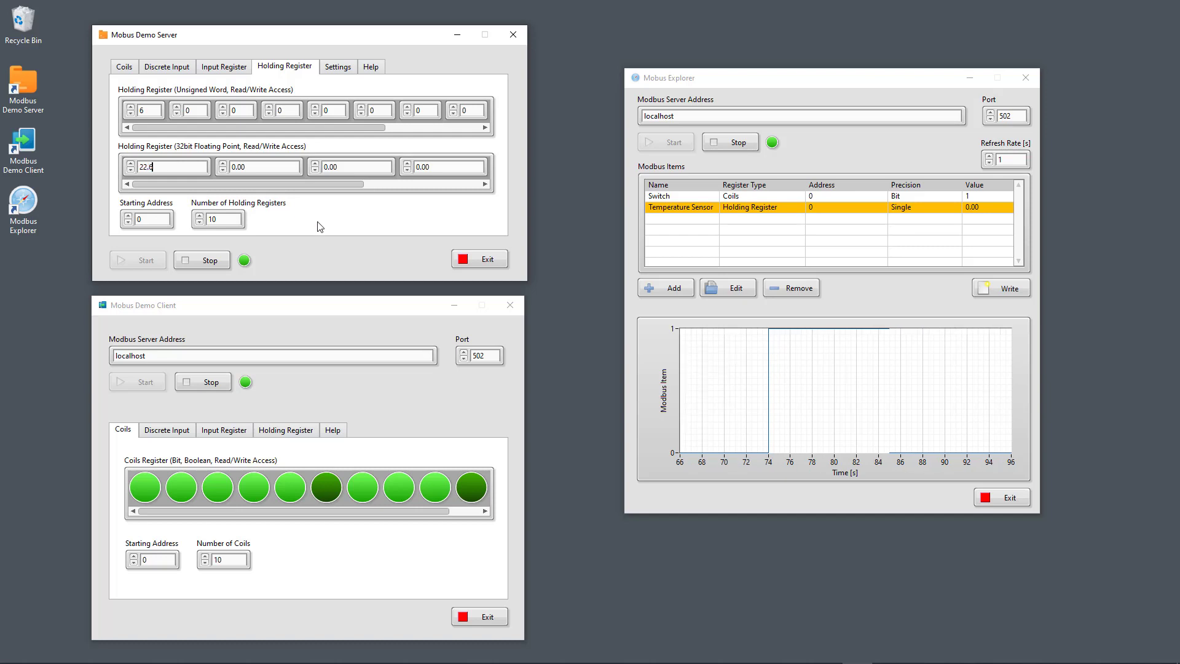
key("Return")
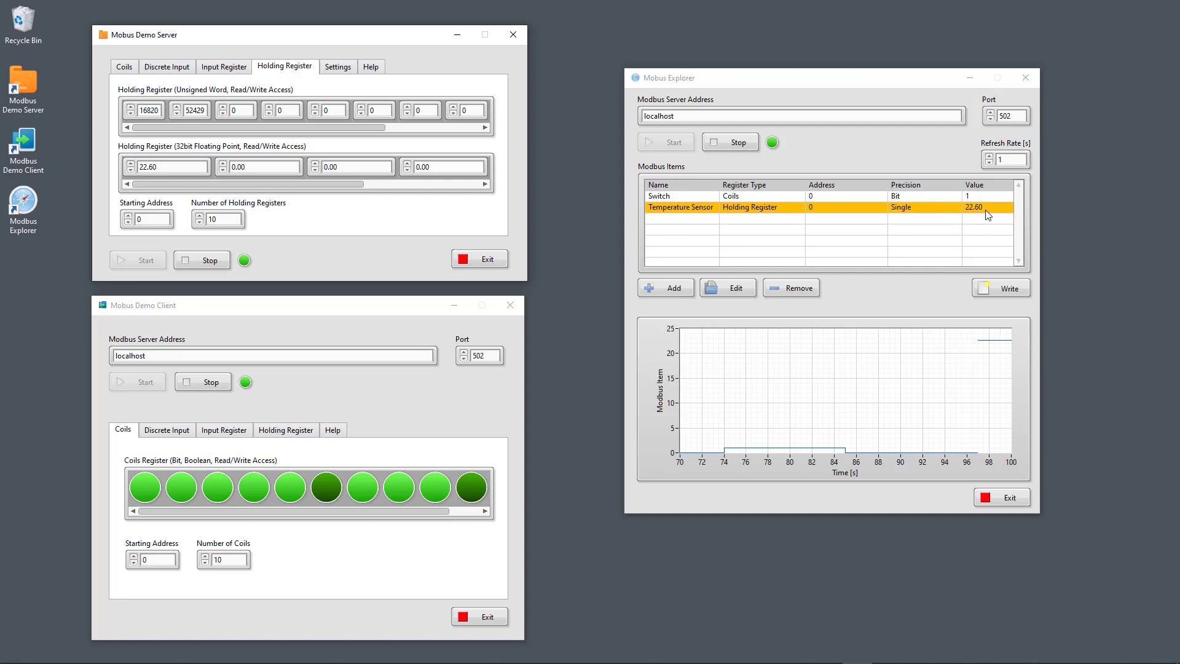
left_click(282, 429)
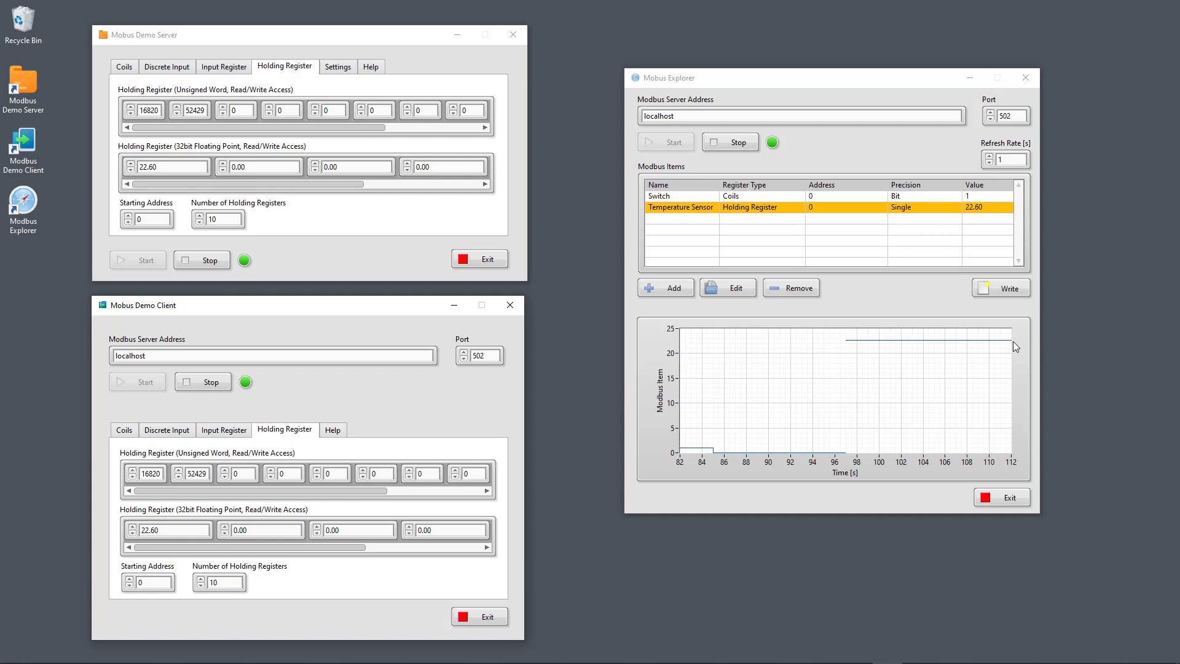
Write the single-precision holding register value 23.4 to the Temperature Sensor item from the Modbus Explorer.
left_click(1007, 290)
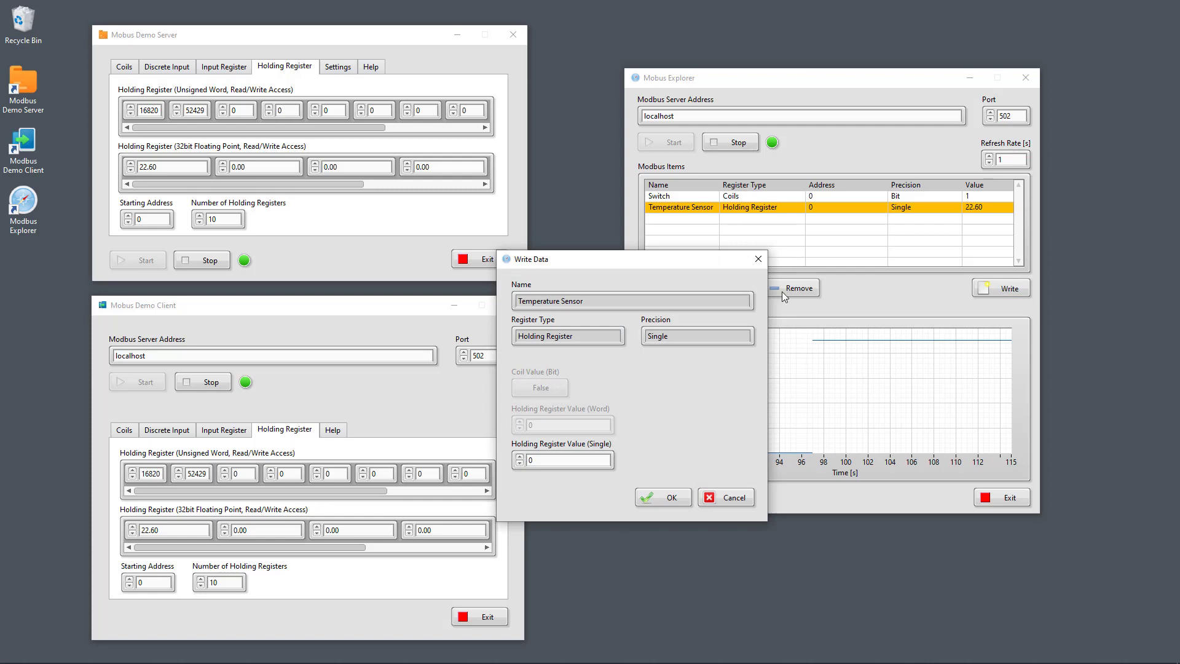
left_click(554, 463)
type("23.4")
left_click(668, 496)
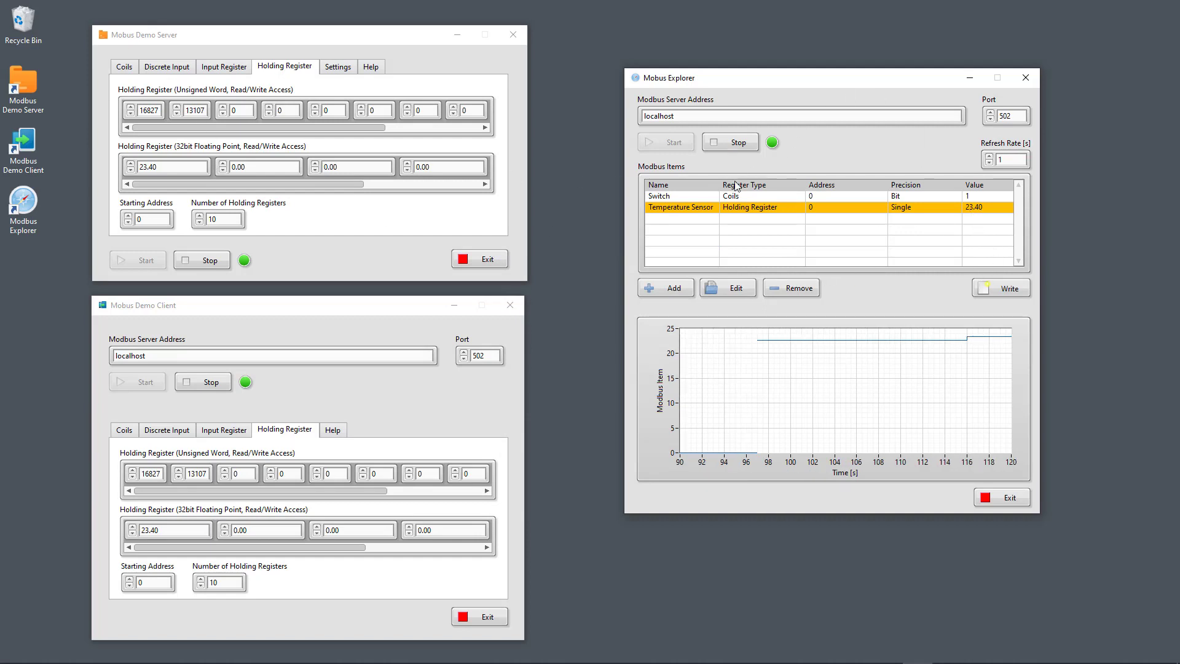
Compare the first 32-bit floating-point holding register in the Demo Server with the same register in the Demo Client.
left_click(162, 169)
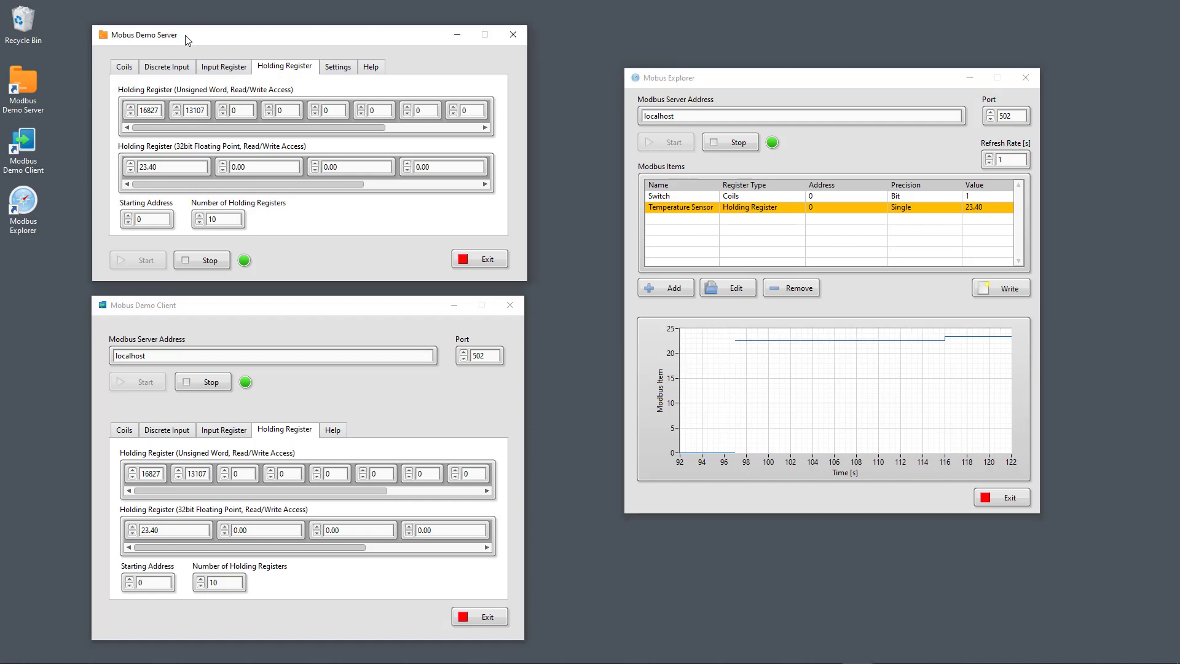
double_click(163, 170)
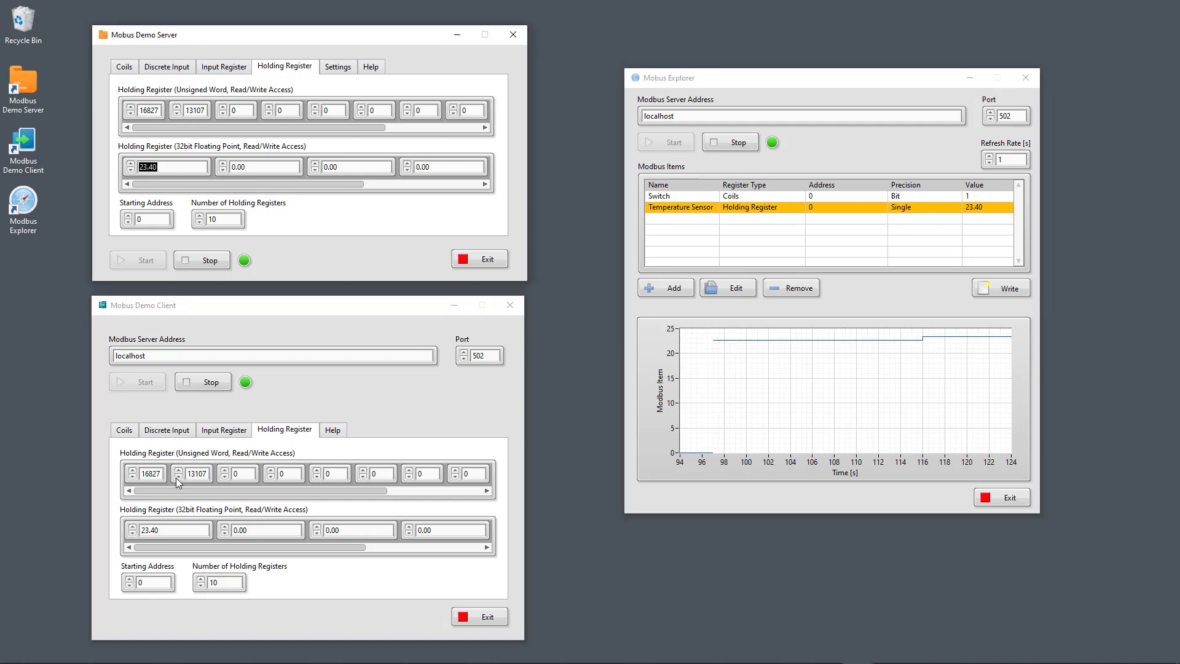
double_click(176, 530)
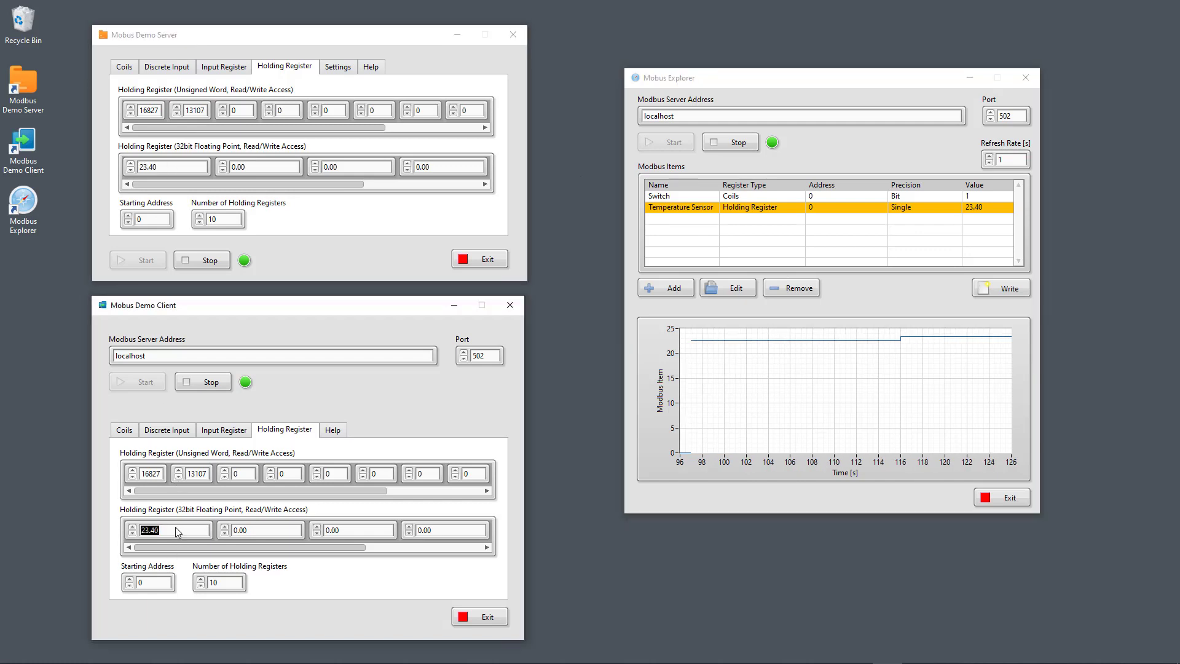
left_click_drag(787, 77, 807, 65)
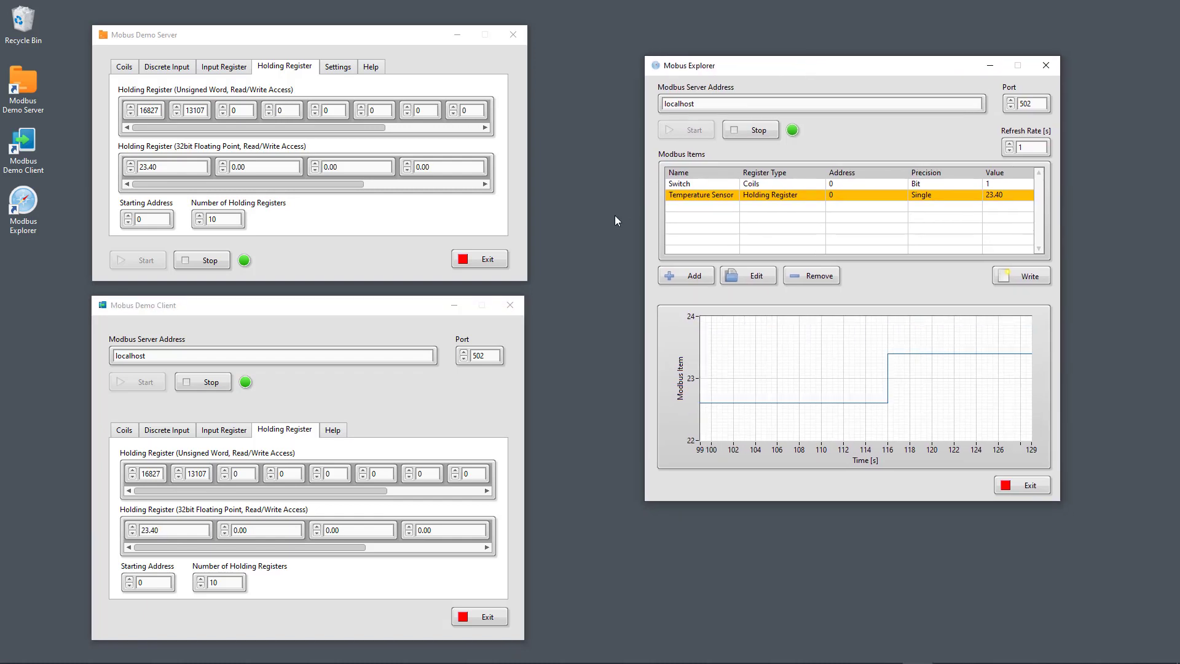
left_click_drag(379, 305, 379, 308)
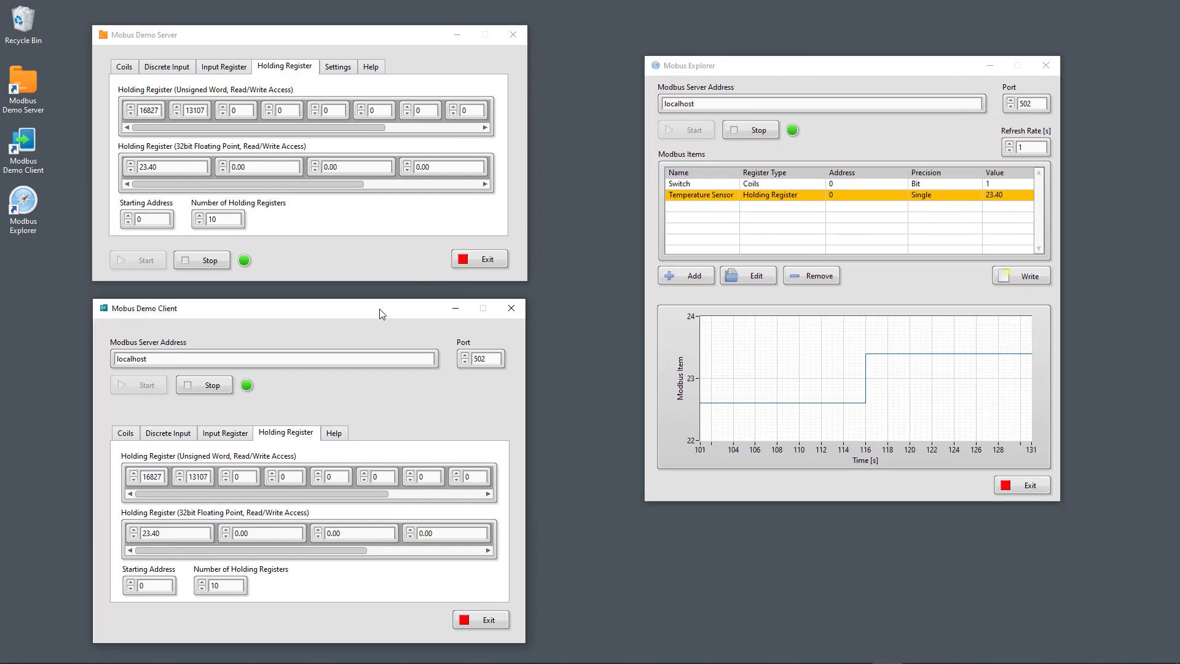
left_click_drag(822, 72, 823, 99)
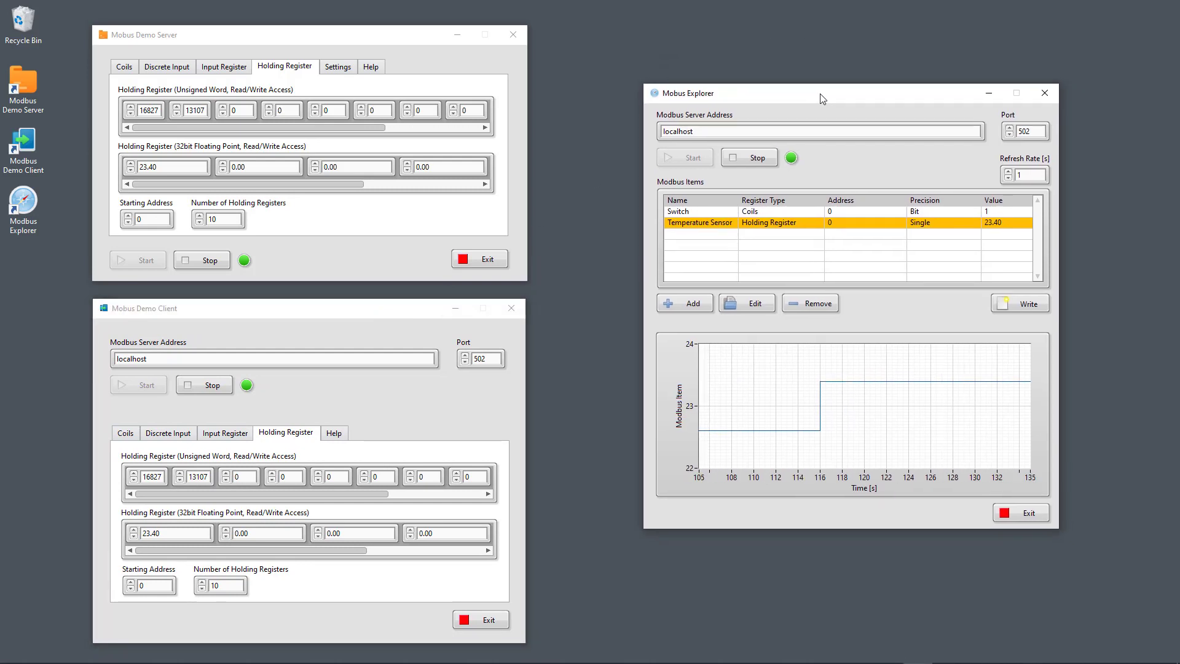
mouse_move(314, 35)
left_mouse_down()
mouse_move(324, 45)
mouse_move(302, 32)
left_mouse_up()
left_click_drag(268, 314, 248, 313)
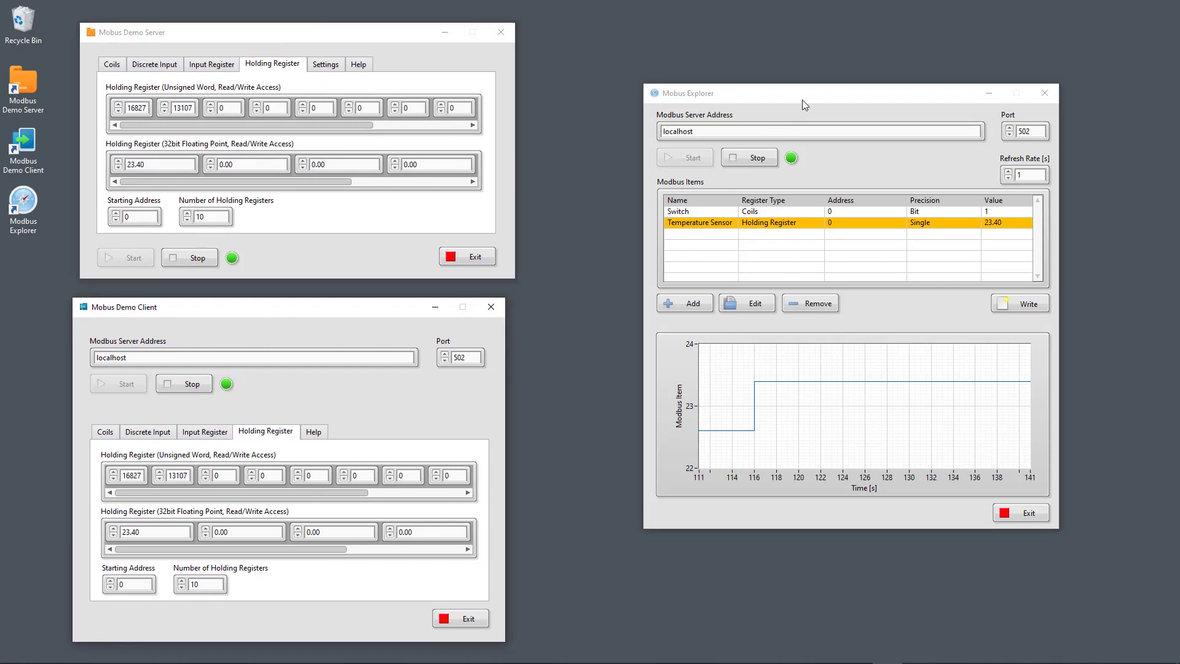
left_click_drag(803, 100, 802, 93)
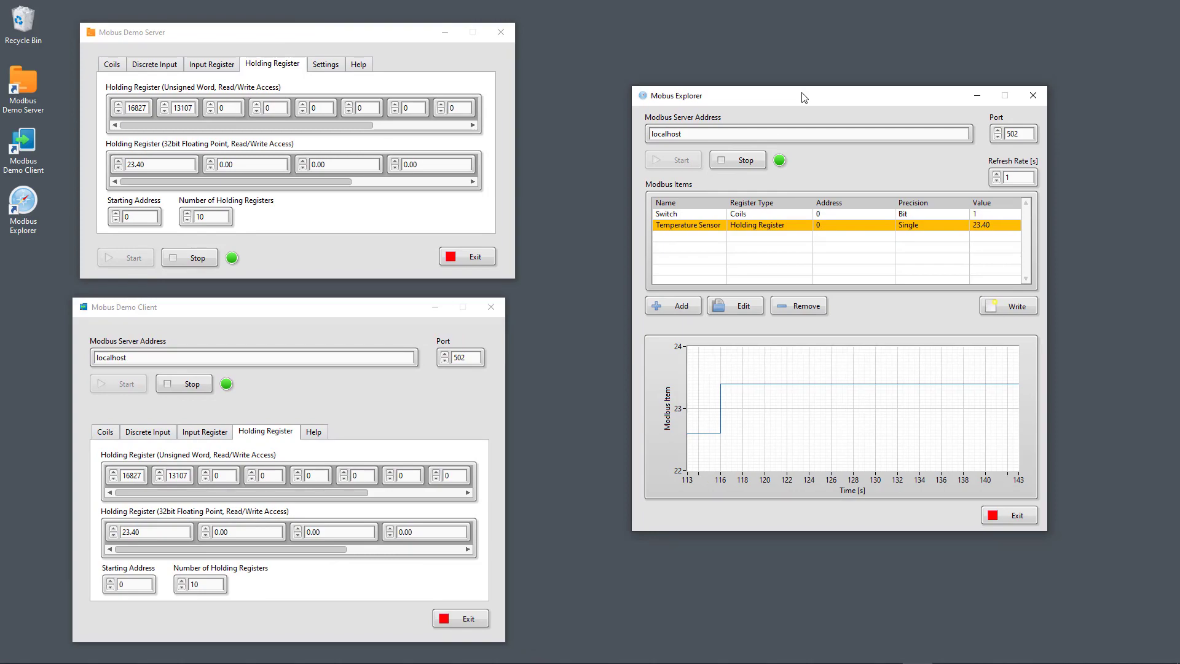